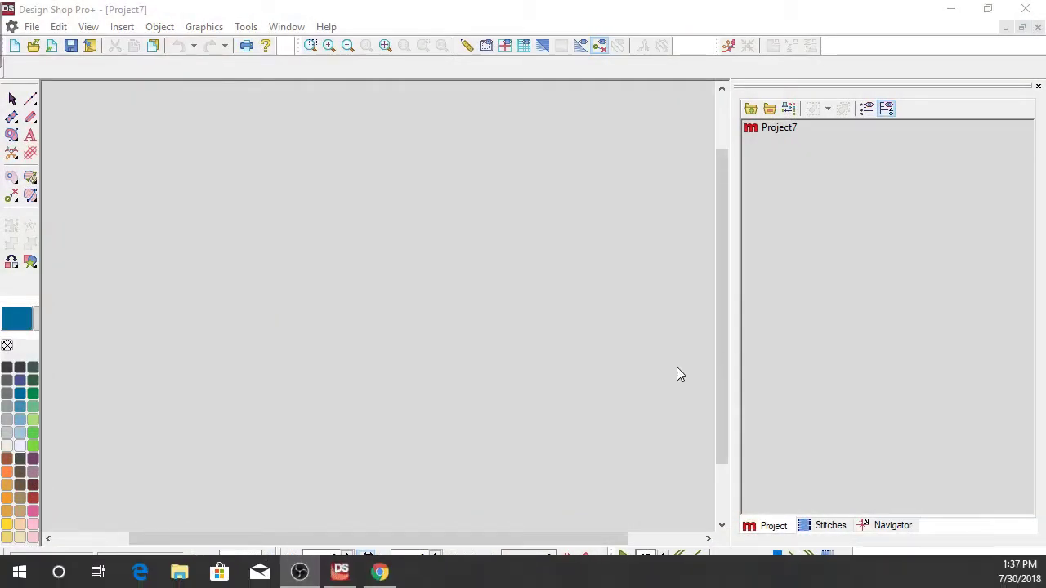
- Add two-line 'Robin' / 'Hood' lettering and move it to the canvas centre
{"action": "left_click", "coordinate": [30, 135]}
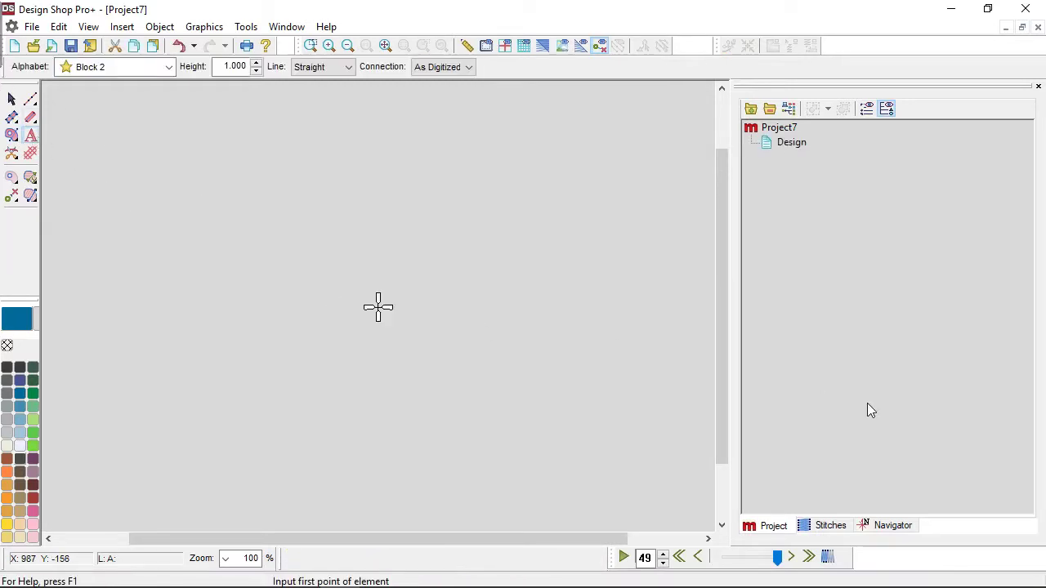
{"action": "type", "text": "Ro"}
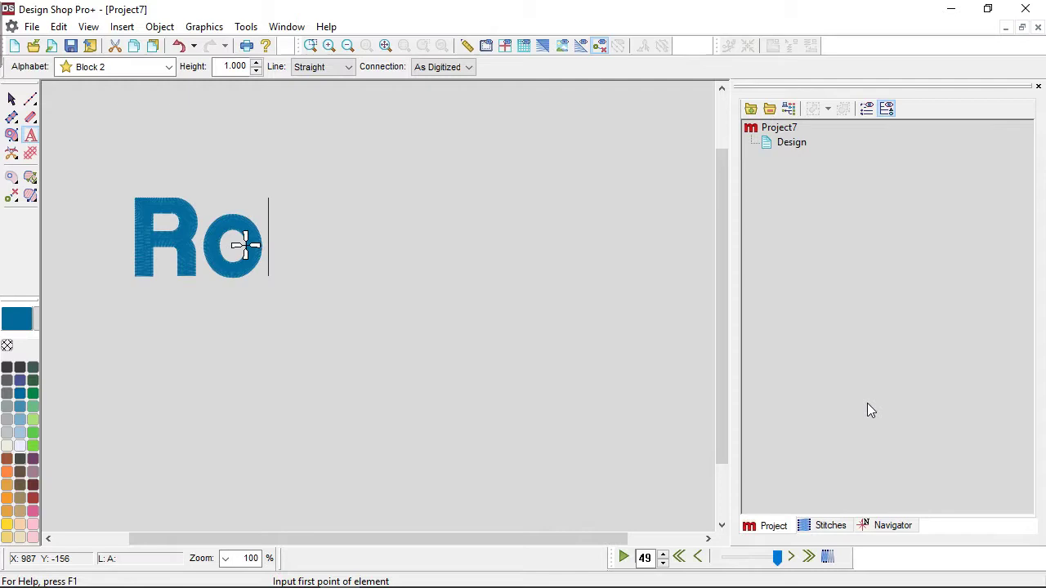
{"action": "type", "text": "bin "}
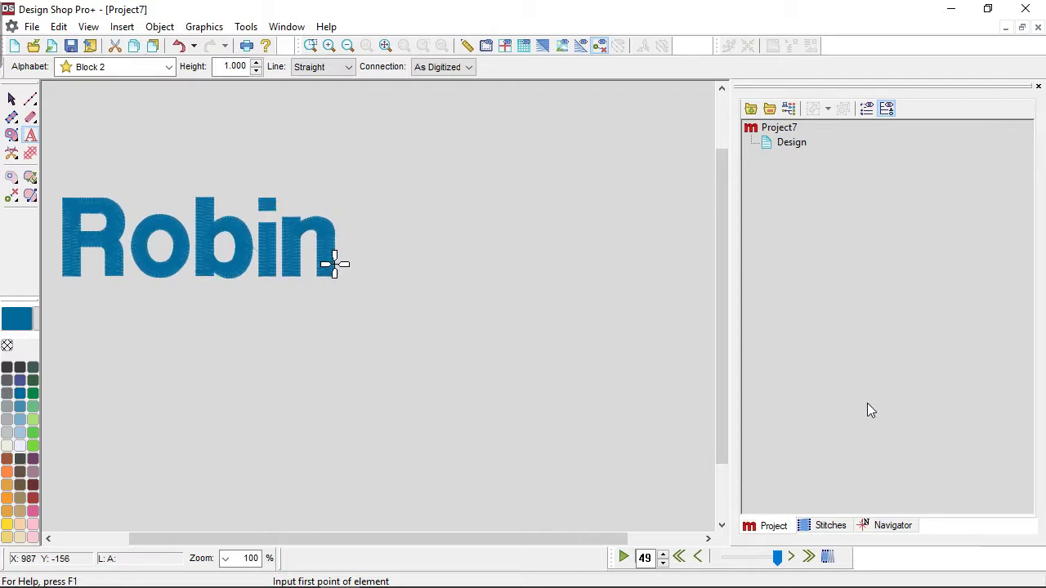
{"action": "type", "text": "Hood"}
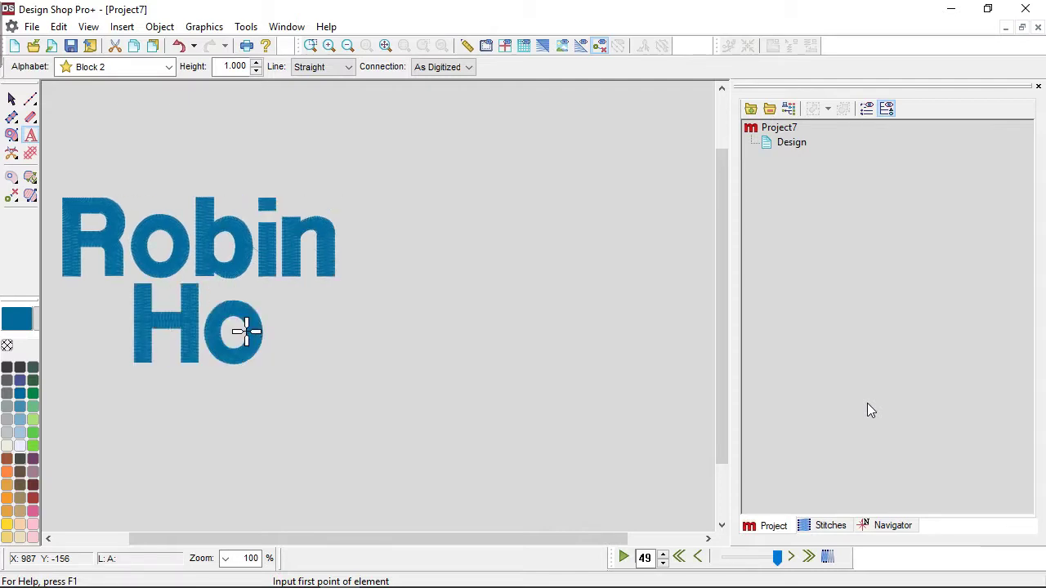
{"action": "key", "text": "Return"}
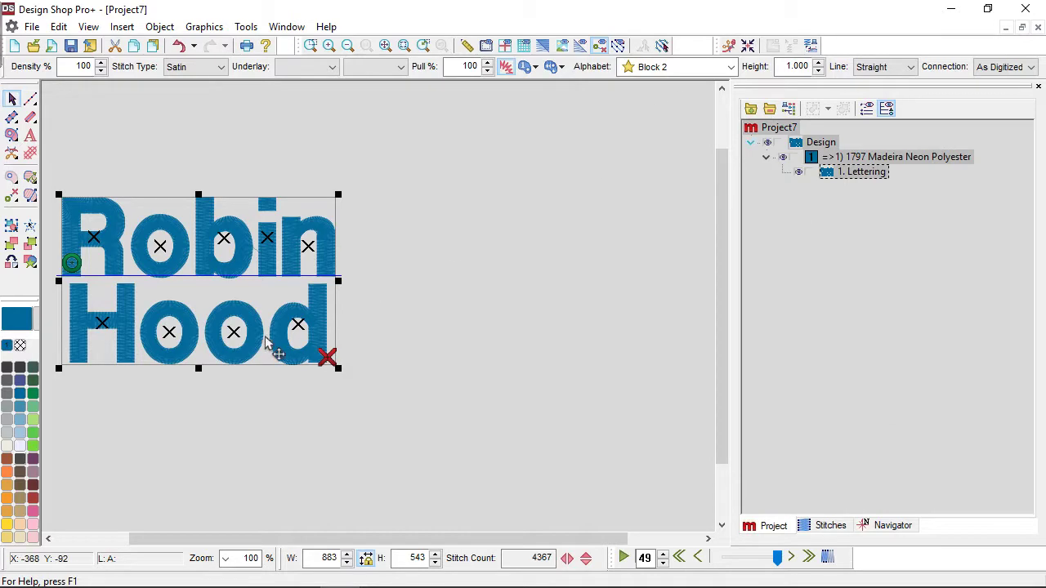
{"action": "left_click_drag", "start_coordinate": [264, 292], "coordinate": [494, 274]}
- Search the alphabet list for 'full' and switch the lettering to FULL BLOCK
{"action": "left_click", "coordinate": [659, 67]}
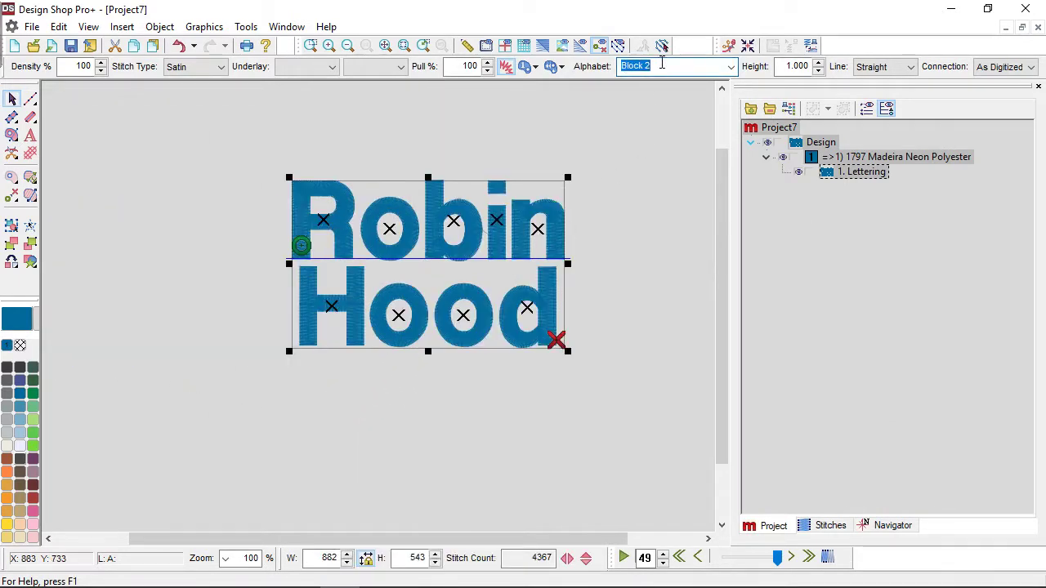
{"action": "type", "text": "r"}
{"action": "key", "text": "BackSpace"}
{"action": "type", "text": "g"}
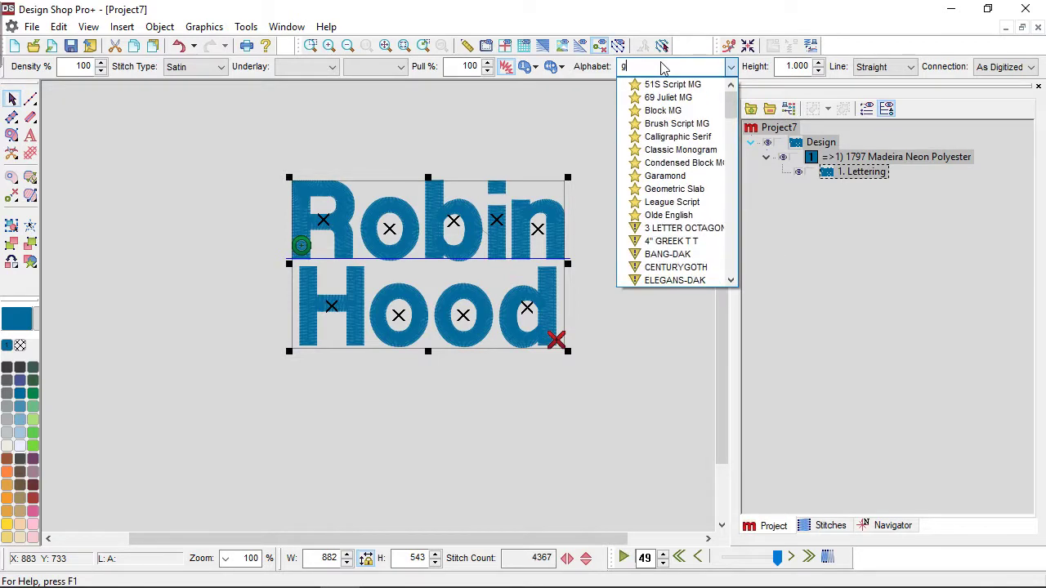
{"action": "key", "text": "BackSpace"}
{"action": "type", "text": "full"}
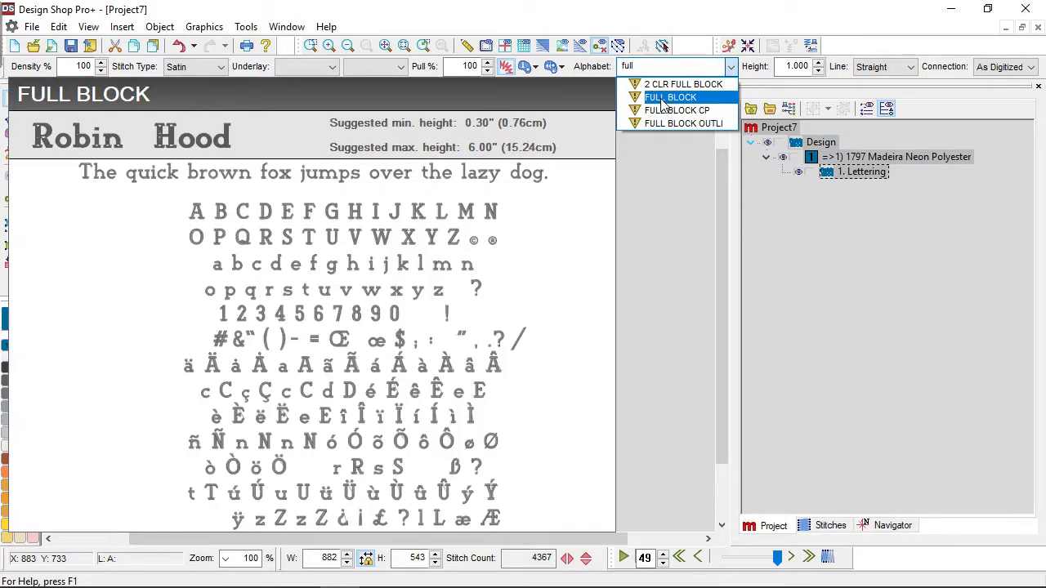
{"action": "left_click", "coordinate": [666, 98]}
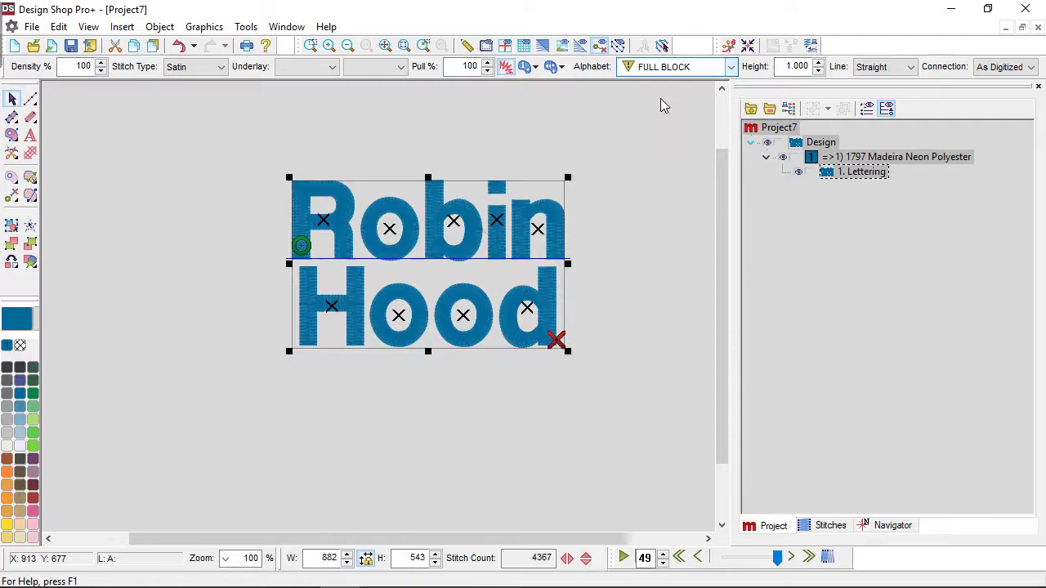
- Delete 'Hood' from the lettering text so the object reads only 'Robin'
{"action": "double_click", "coordinate": [477, 295]}
{"action": "left_click_drag", "start_coordinate": [740, 236], "coordinate": [696, 237]}
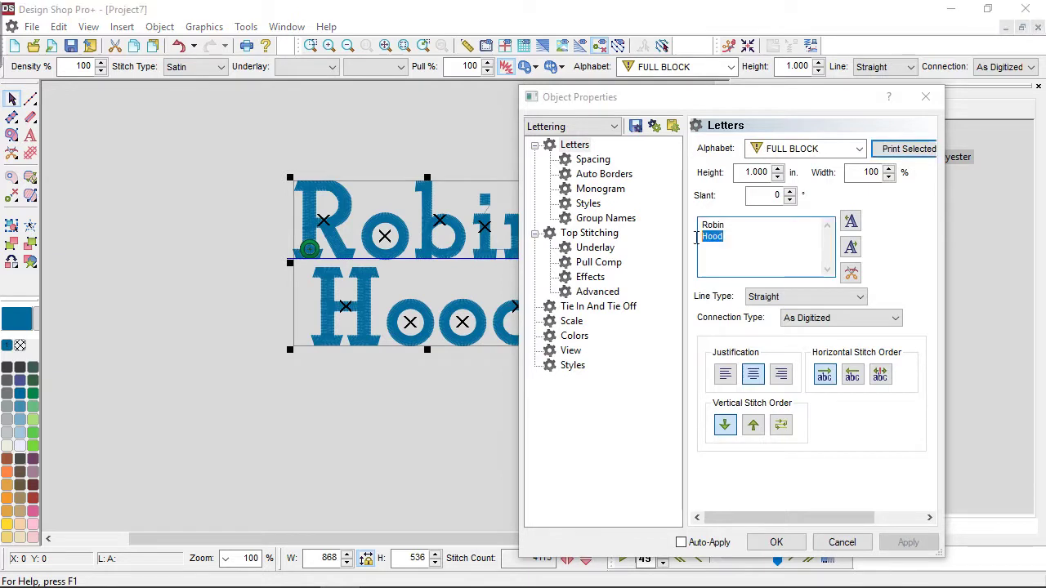
{"action": "key", "text": "Delete"}
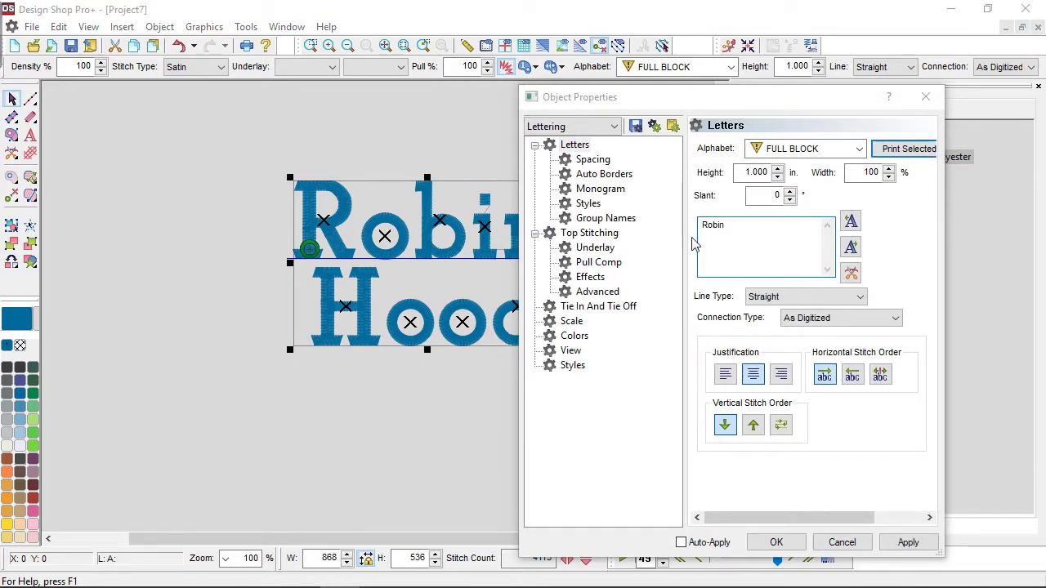
{"action": "left_click", "coordinate": [908, 543]}
{"action": "left_click", "coordinate": [776, 543]}
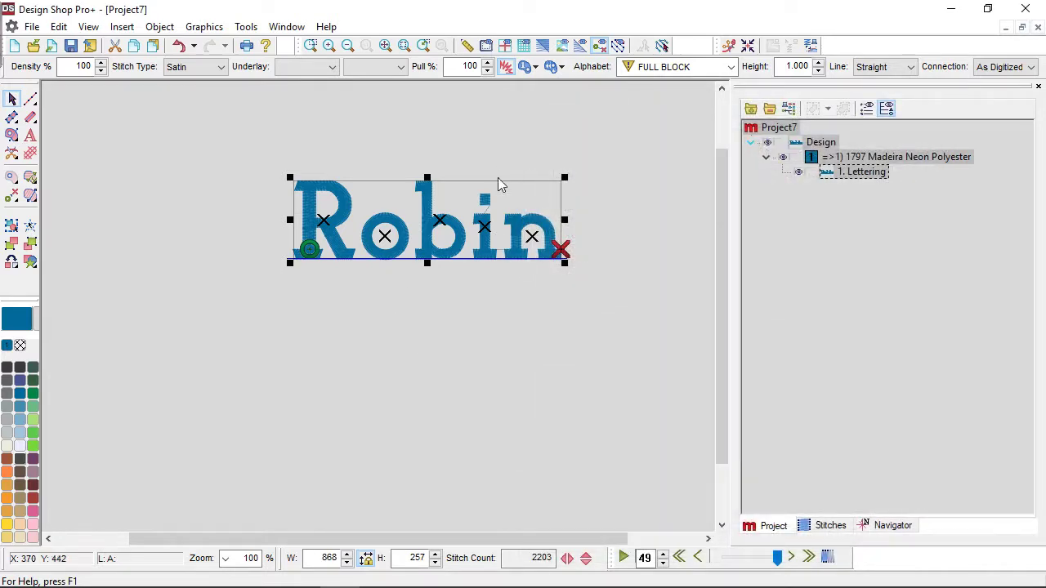
- Move Robin left, duplicate it lower right, and change the copy's text to 'Hood'
{"action": "left_click_drag", "start_coordinate": [514, 201], "coordinate": [504, 289]}
{"action": "key", "text": "ctrl+d"}
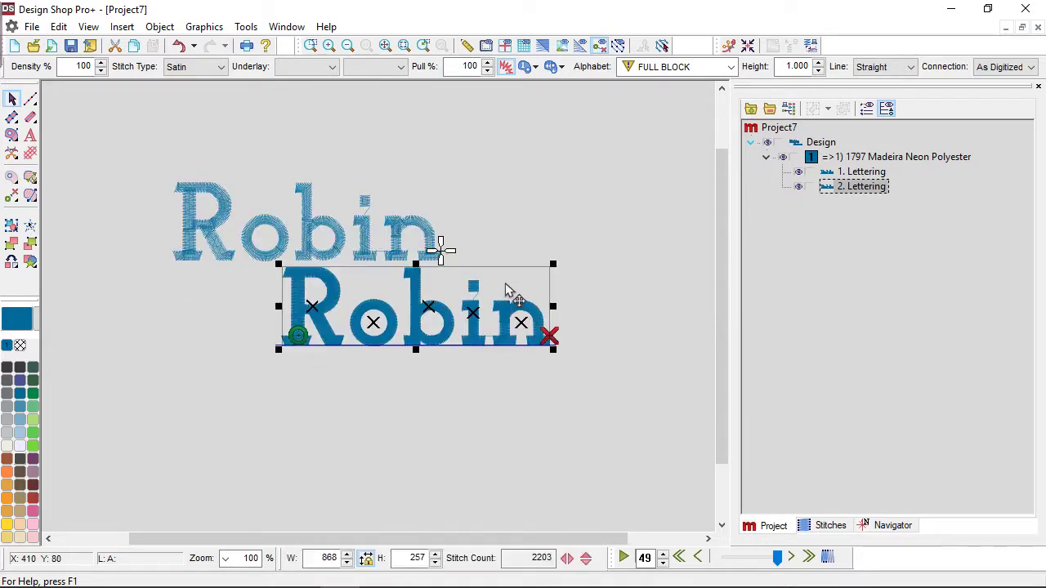
{"action": "double_click", "coordinate": [504, 290]}
{"action": "double_click", "coordinate": [738, 224]}
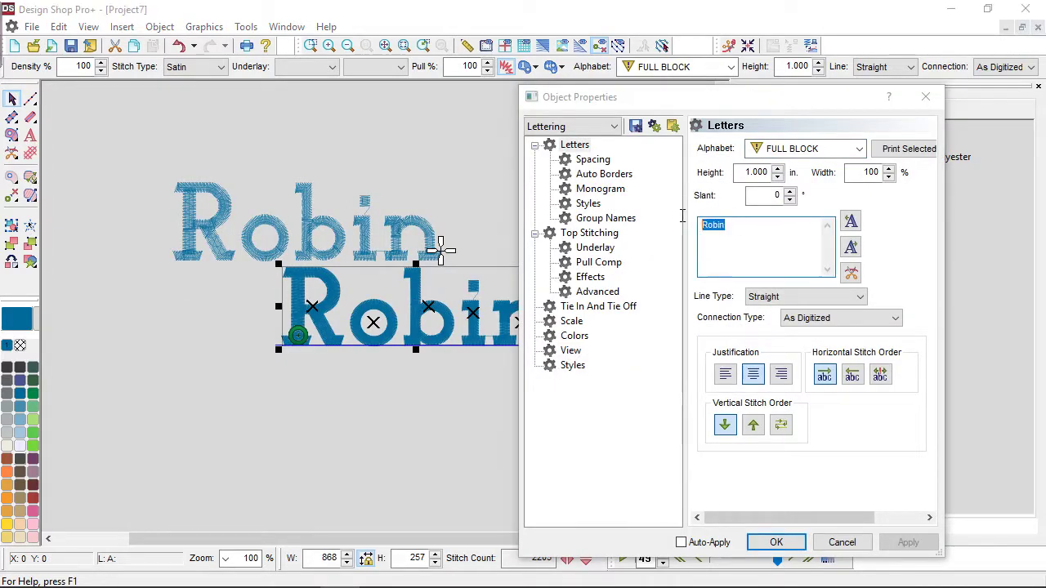
{"action": "type", "text": "Hood"}
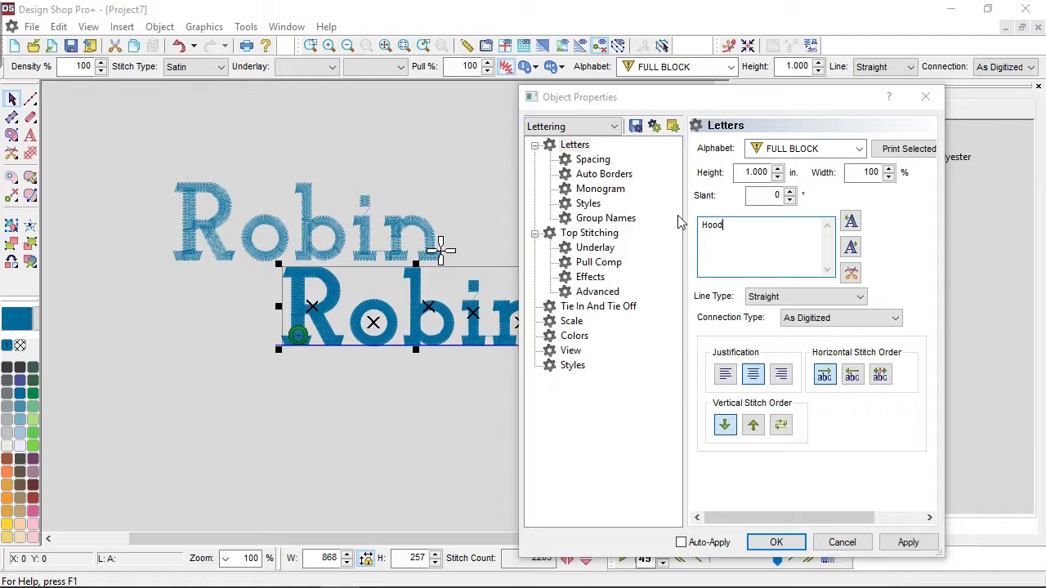
{"action": "left_click", "coordinate": [905, 543]}
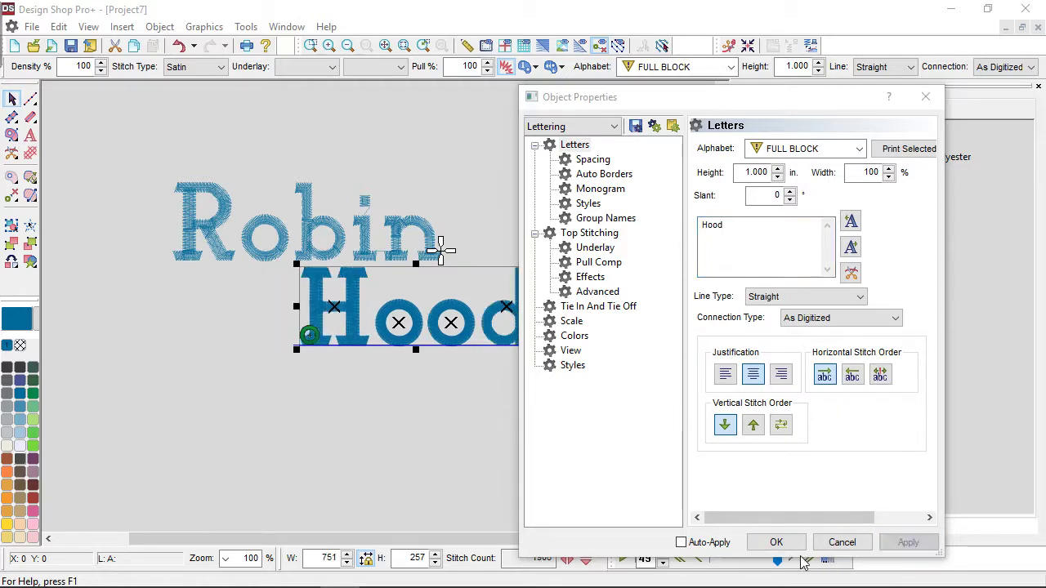
{"action": "left_click", "coordinate": [777, 543]}
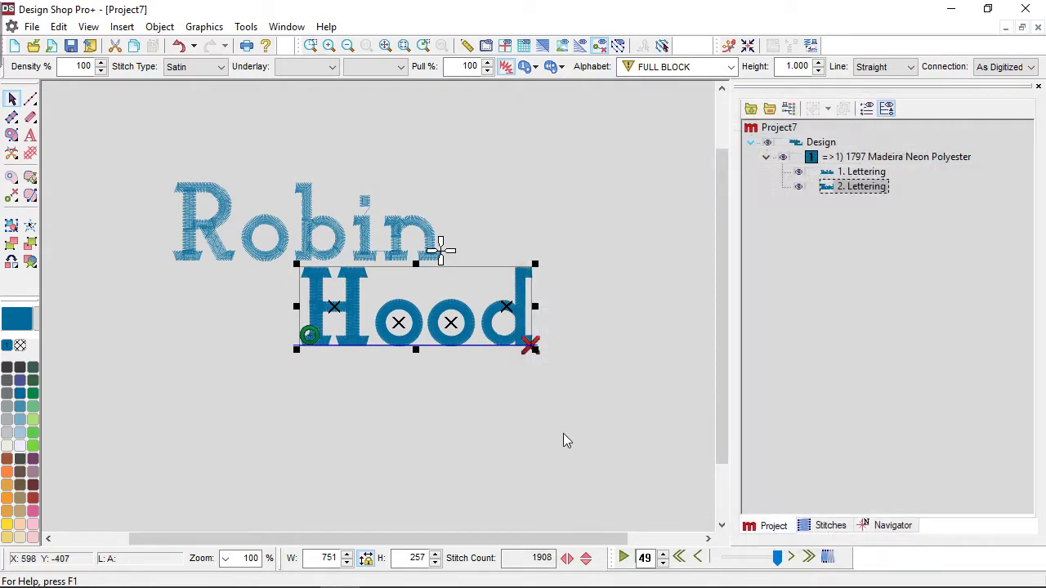
- Place a new 'BANK & TRUST' lettering object beneath the Hood lettering
{"action": "left_click", "coordinate": [107, 200]}
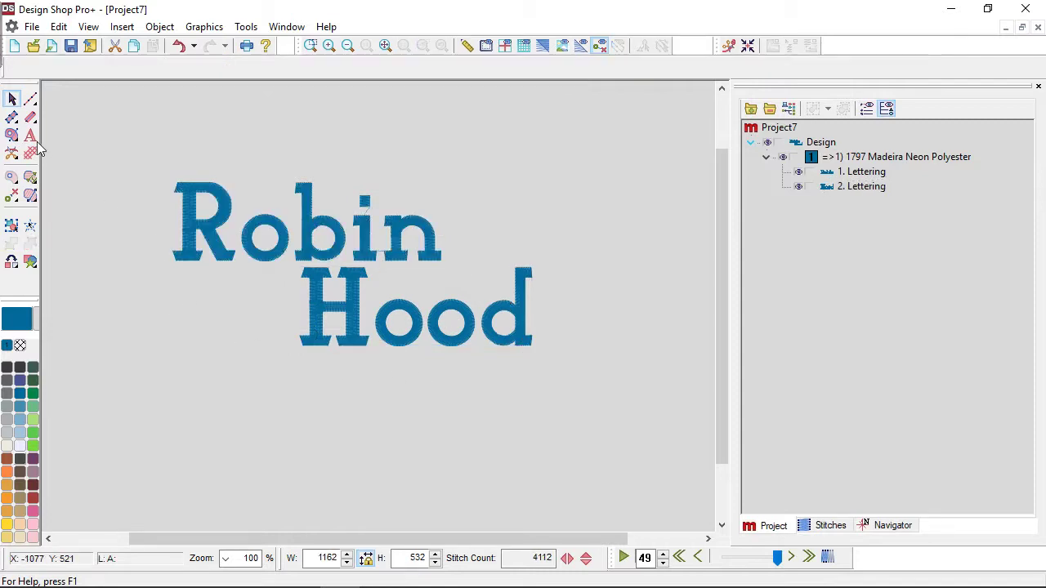
{"action": "left_click", "coordinate": [31, 135]}
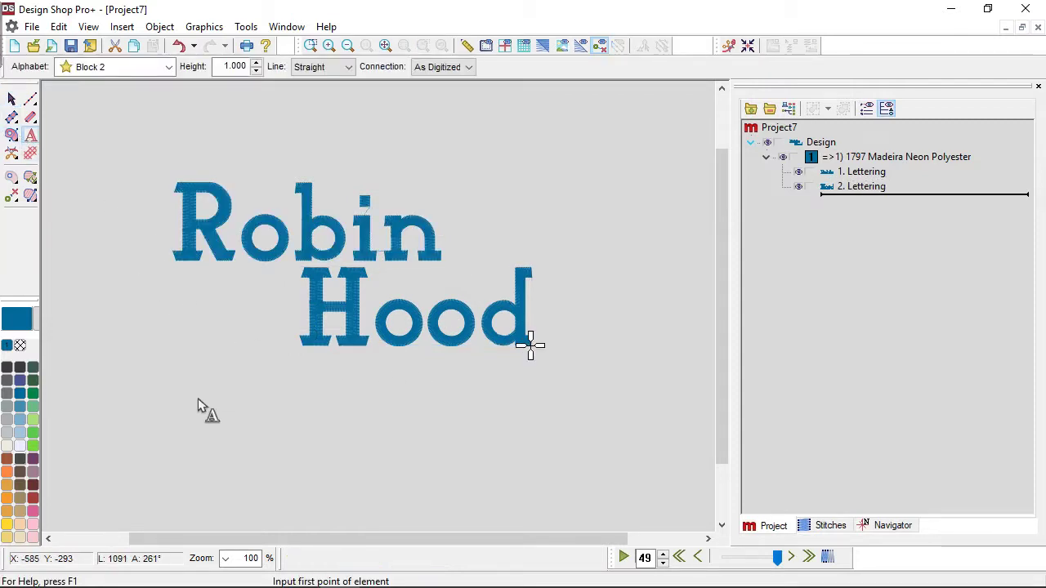
{"action": "left_click", "coordinate": [420, 394]}
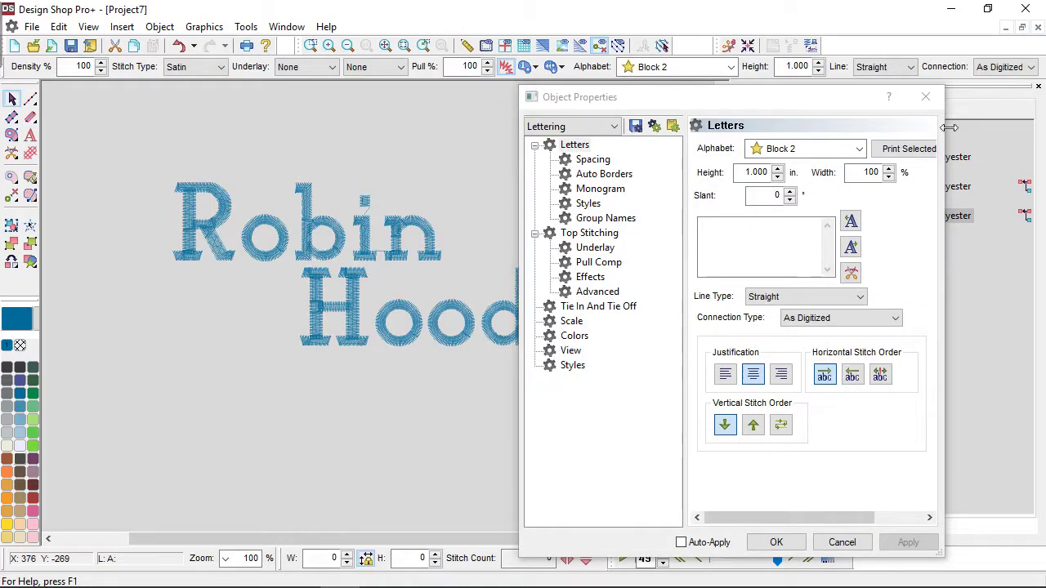
{"action": "left_click", "coordinate": [776, 239]}
{"action": "type", "text": "BANK & TRUST"}
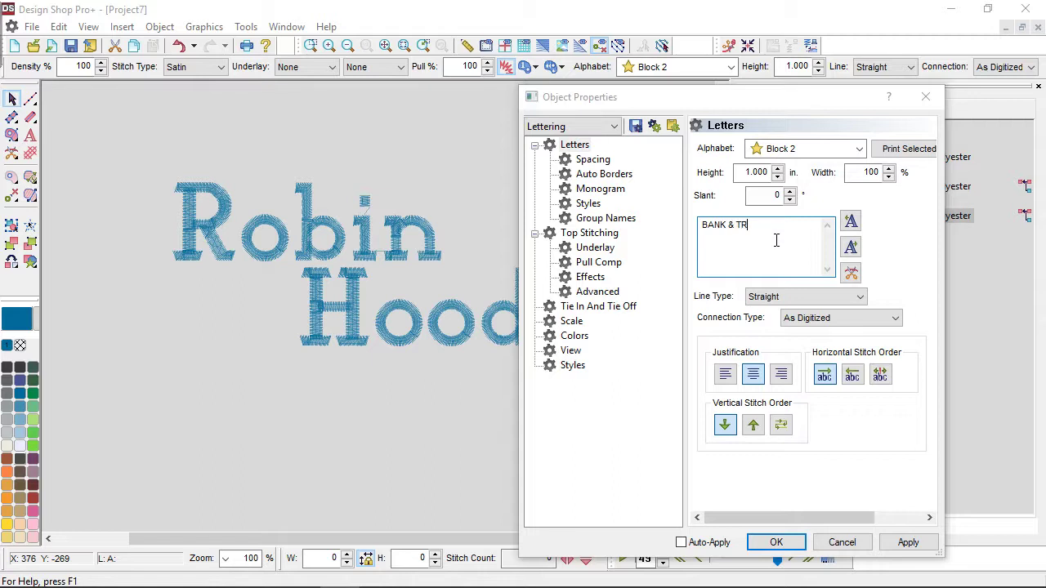
{"action": "left_click", "coordinate": [907, 543]}
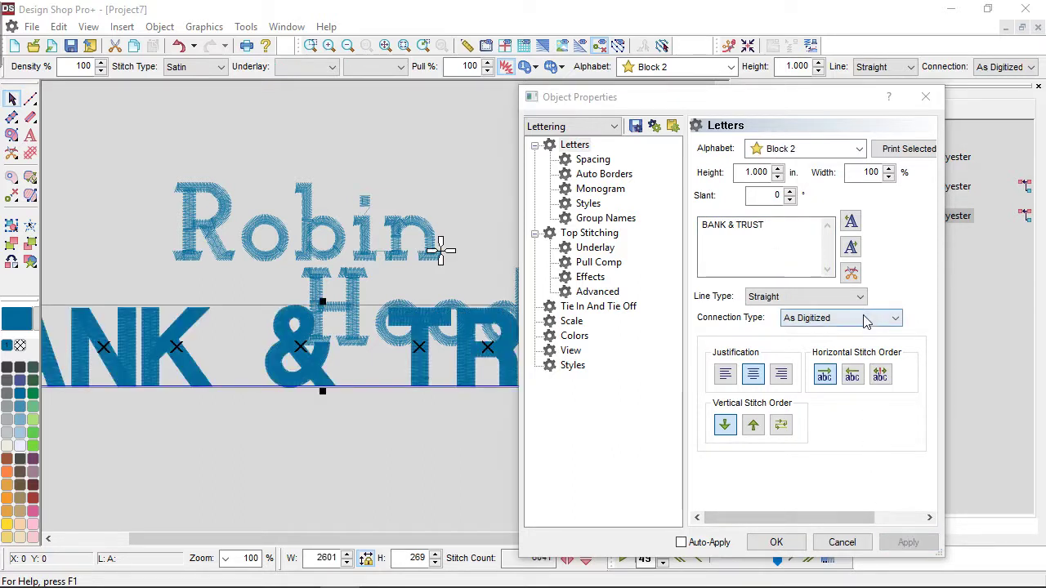
- Set BANK & TRUST height to 0.3 in, then enlarge it to about 127%
{"action": "double_click", "coordinate": [762, 173]}
{"action": "type", "text": "0.3"}
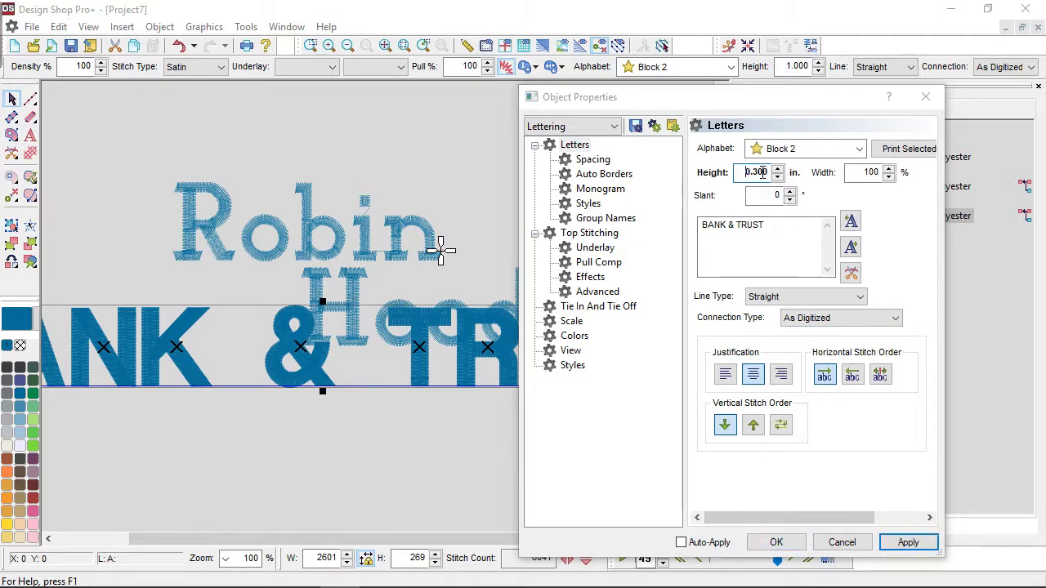
{"action": "key", "text": "Return"}
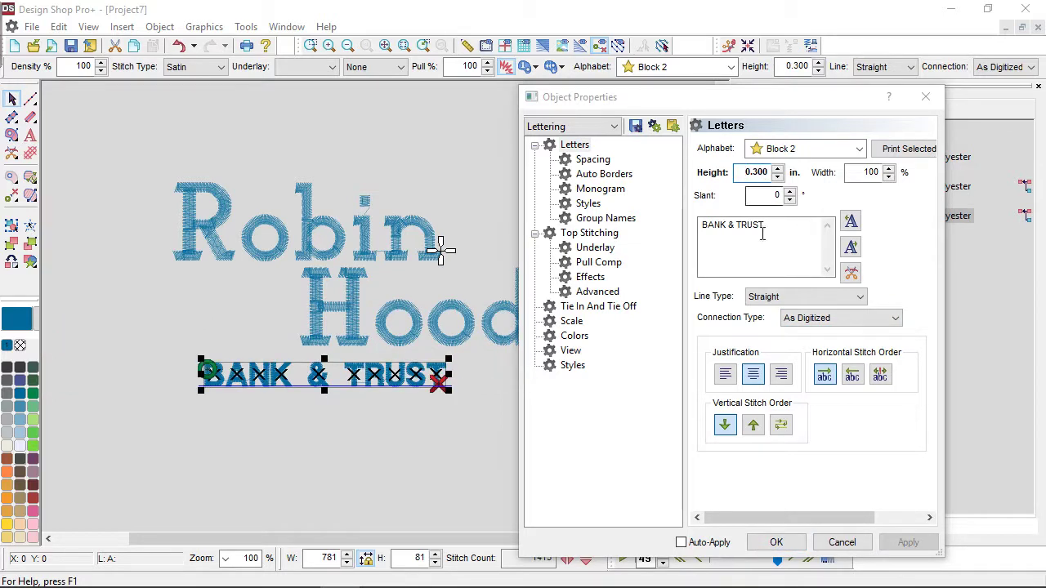
{"action": "left_click", "coordinate": [776, 543]}
{"action": "left_click_drag", "start_coordinate": [452, 360], "coordinate": [489, 342]}
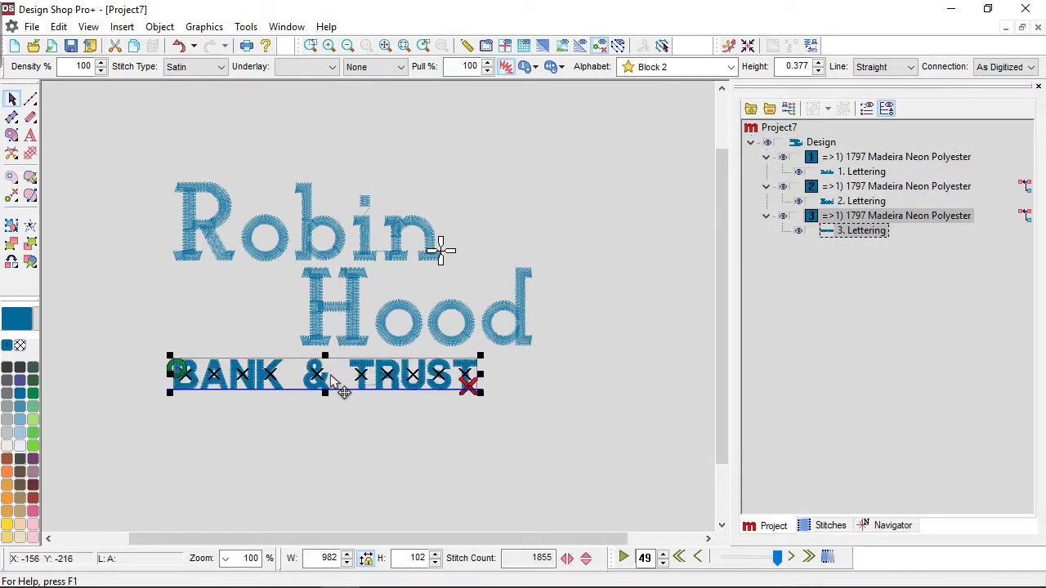
- Nudge BANK & TRUST right and try 0.118 in horizontal letter spacing
{"action": "left_click_drag", "start_coordinate": [338, 384], "coordinate": [388, 397]}
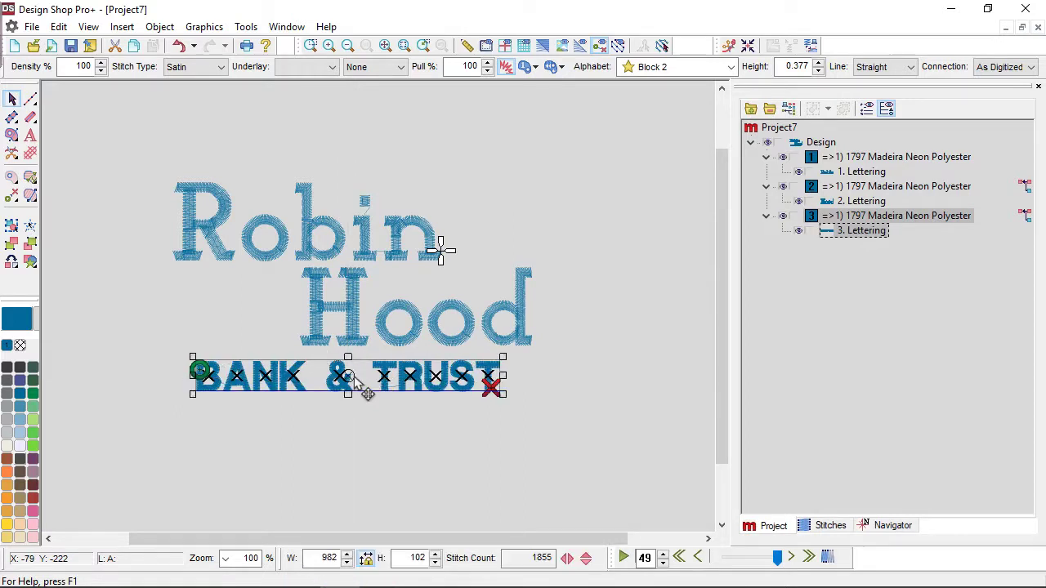
{"action": "double_click", "coordinate": [387, 384]}
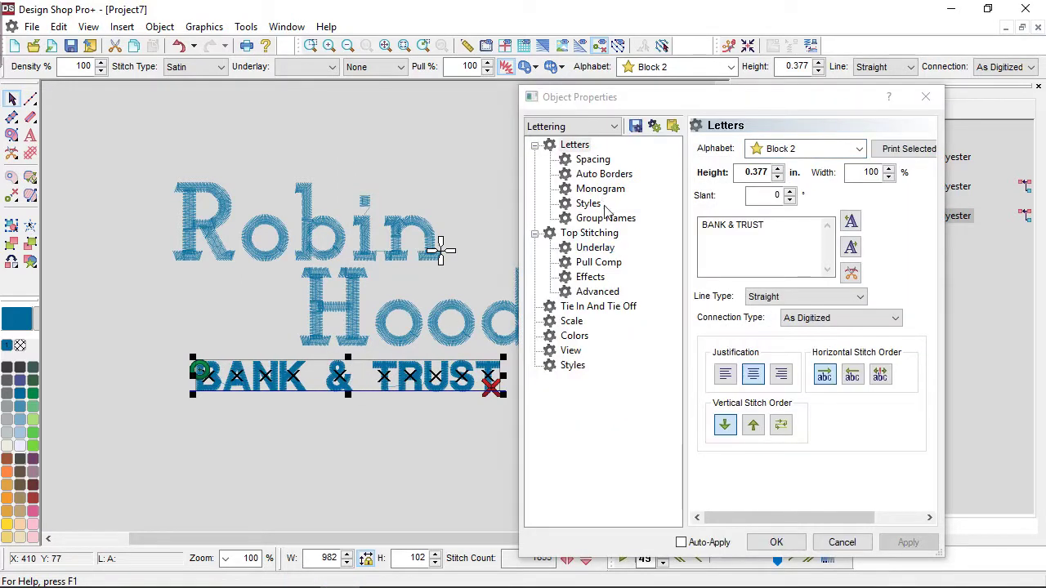
{"action": "left_click", "coordinate": [593, 160]}
{"action": "left_click", "coordinate": [812, 251]}
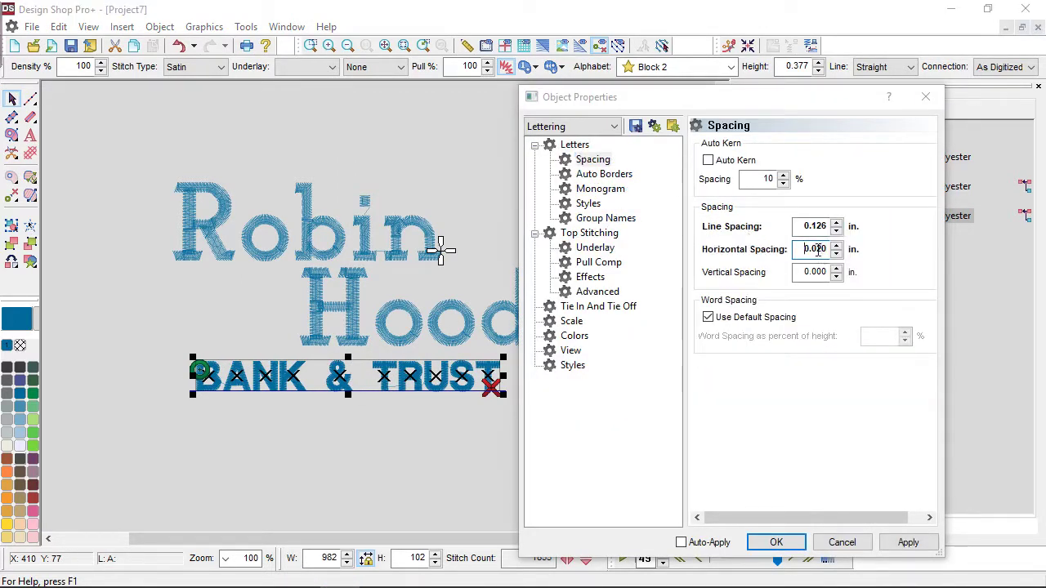
{"action": "left_click", "coordinate": [908, 542]}
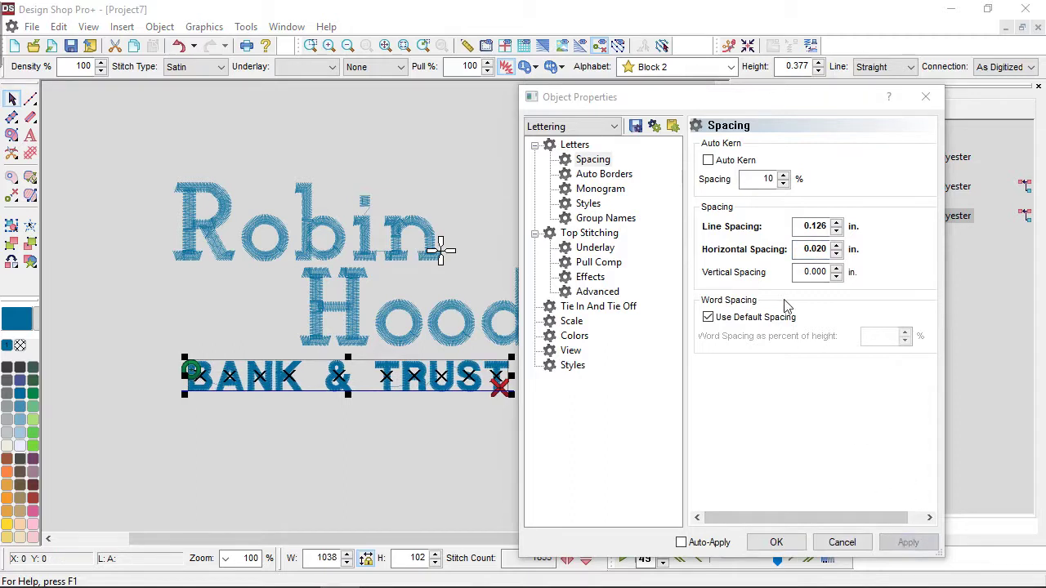
{"action": "double_click", "coordinate": [816, 250]}
{"action": "type", "text": "0.118"}
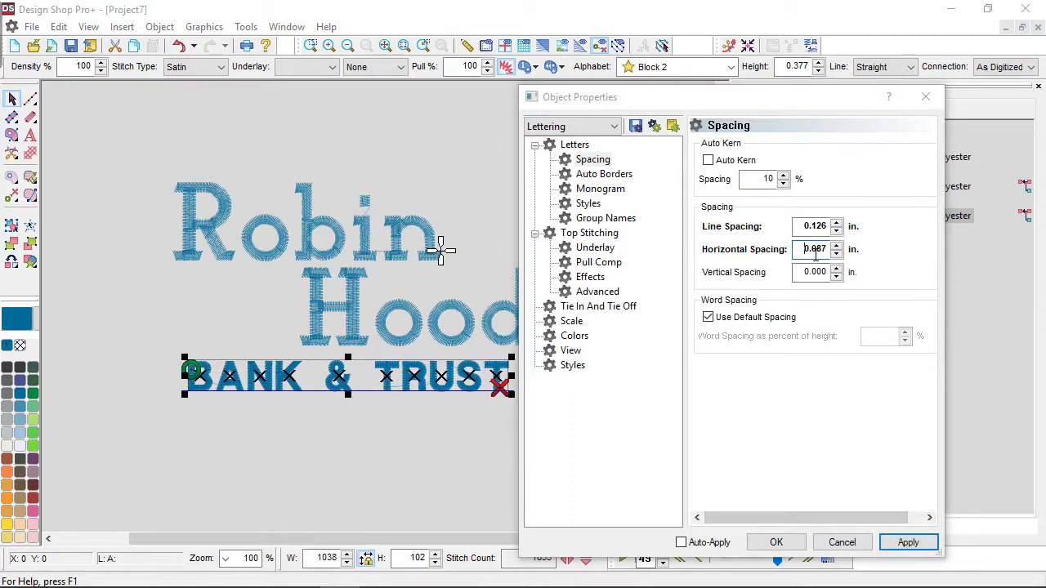
{"action": "left_click", "coordinate": [908, 542]}
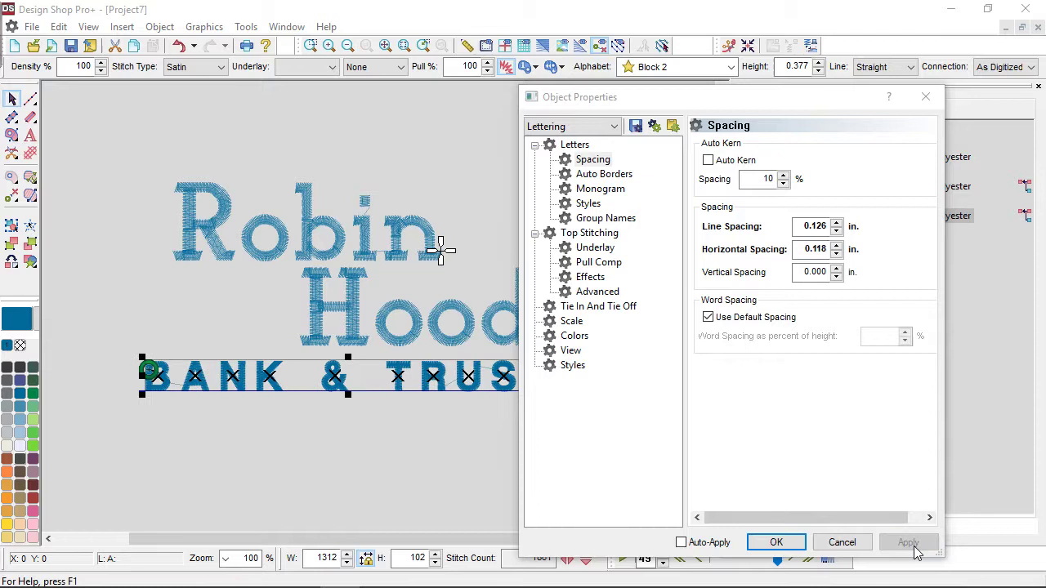
- Settle the BANK & TRUST horizontal spacing at 0.075 in and confirm
{"action": "double_click", "coordinate": [817, 250]}
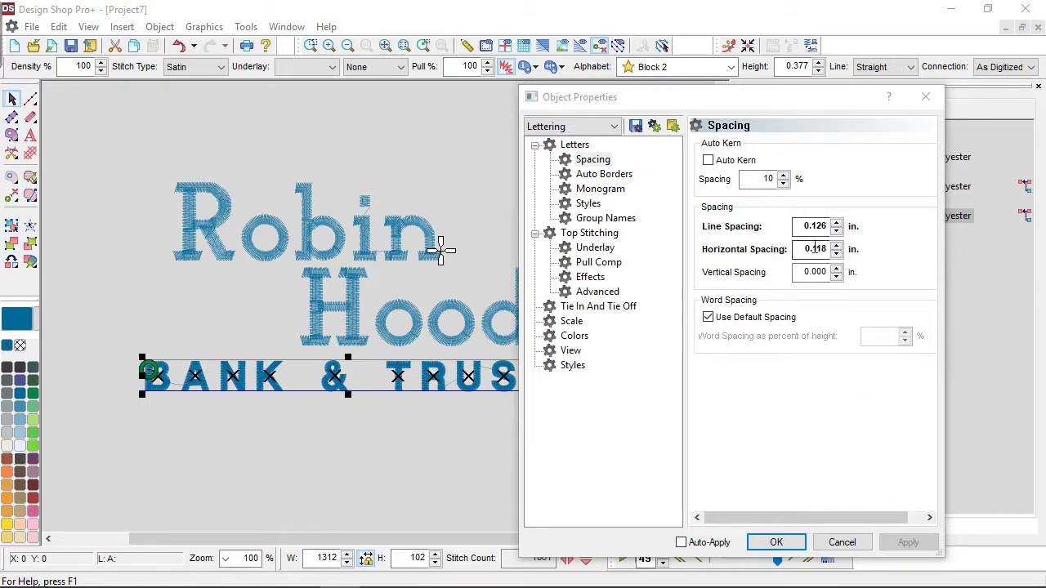
{"action": "type", "text": "0.114"}
{"action": "double_click", "coordinate": [817, 250]}
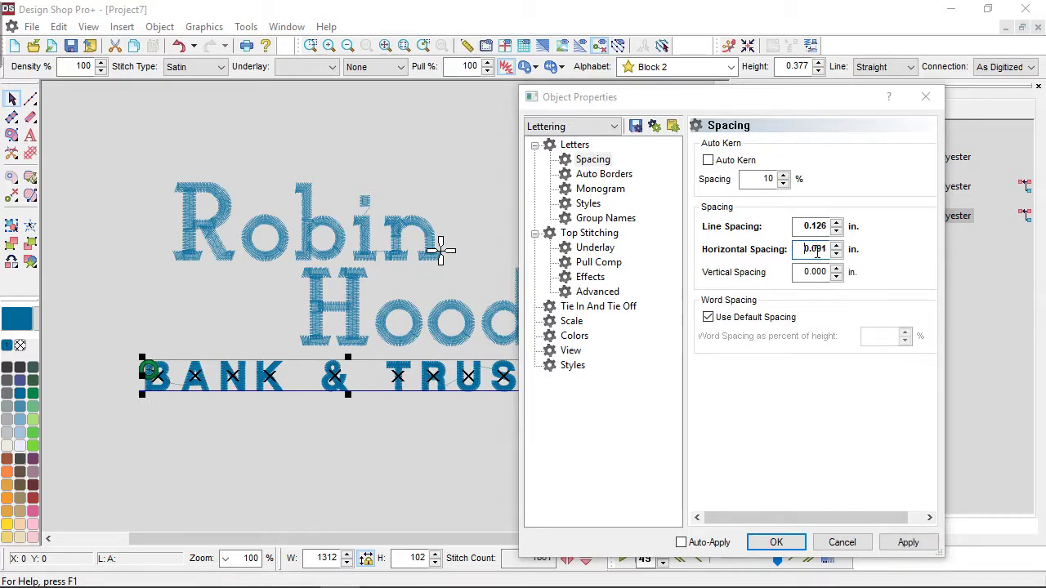
{"action": "type", "text": "0.075"}
{"action": "left_click", "coordinate": [908, 543]}
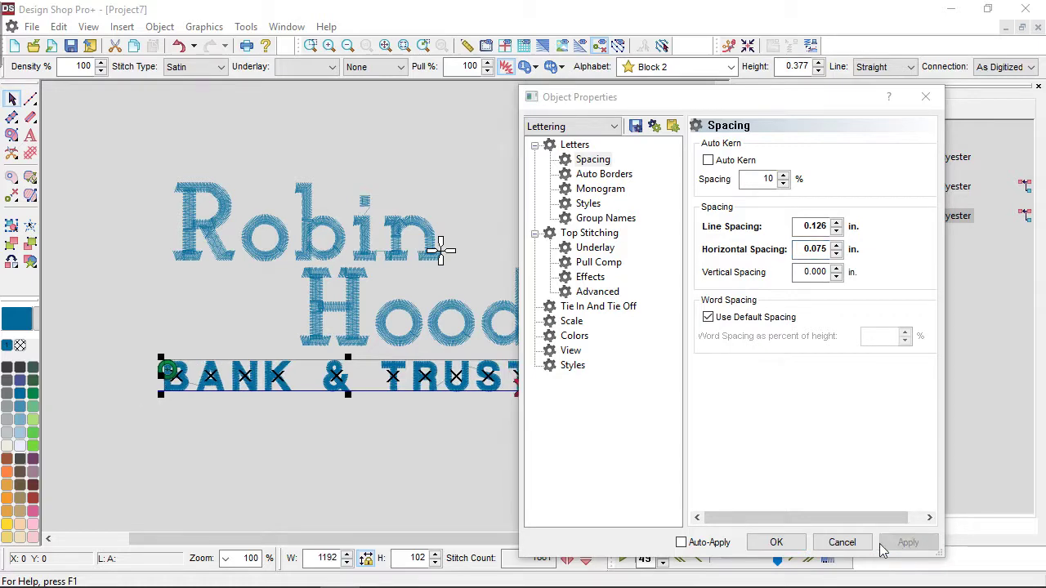
{"action": "left_click", "coordinate": [778, 542]}
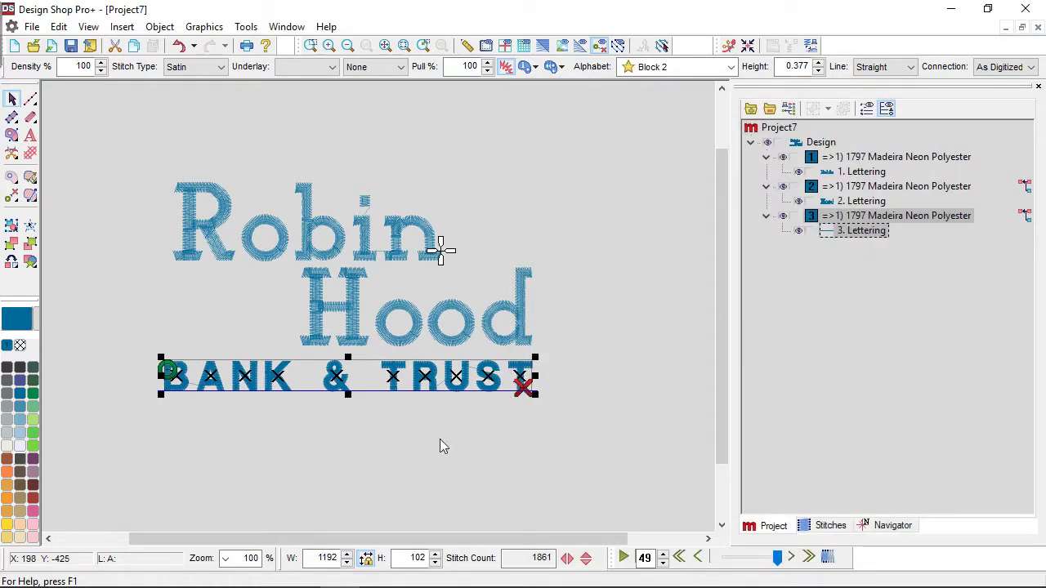
- Select both Robin and Hood and colour them green
{"action": "left_click", "coordinate": [440, 445]}
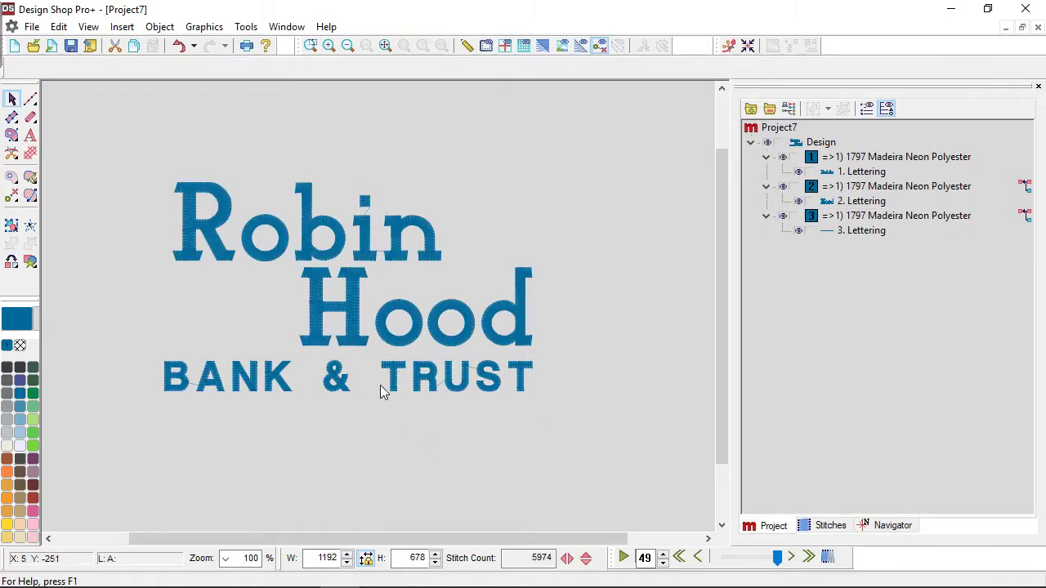
{"action": "left_click", "coordinate": [872, 158]}
{"action": "left_click", "coordinate": [879, 188], "text": "ctrl"}
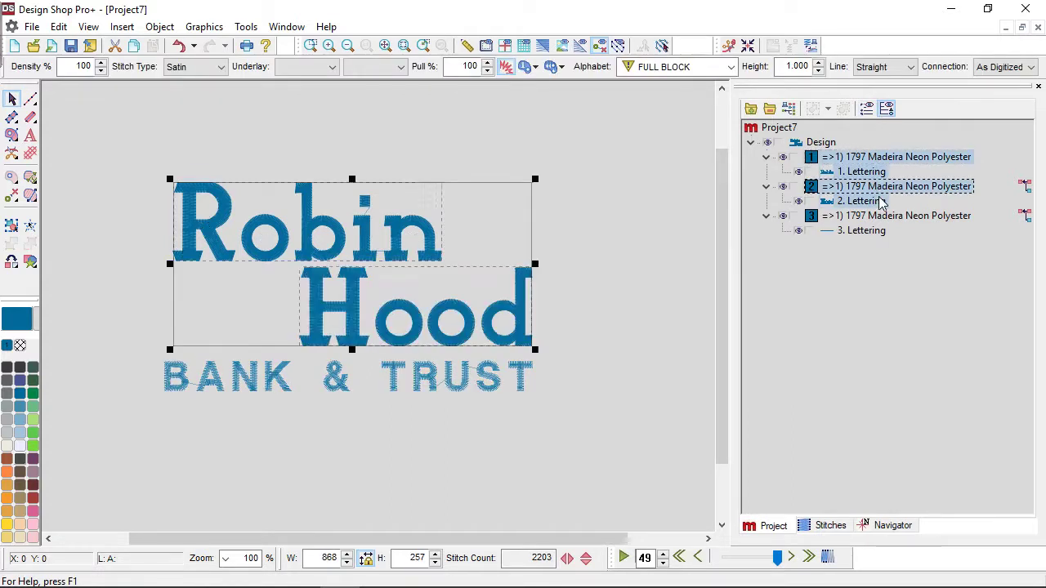
{"action": "left_click", "coordinate": [33, 393]}
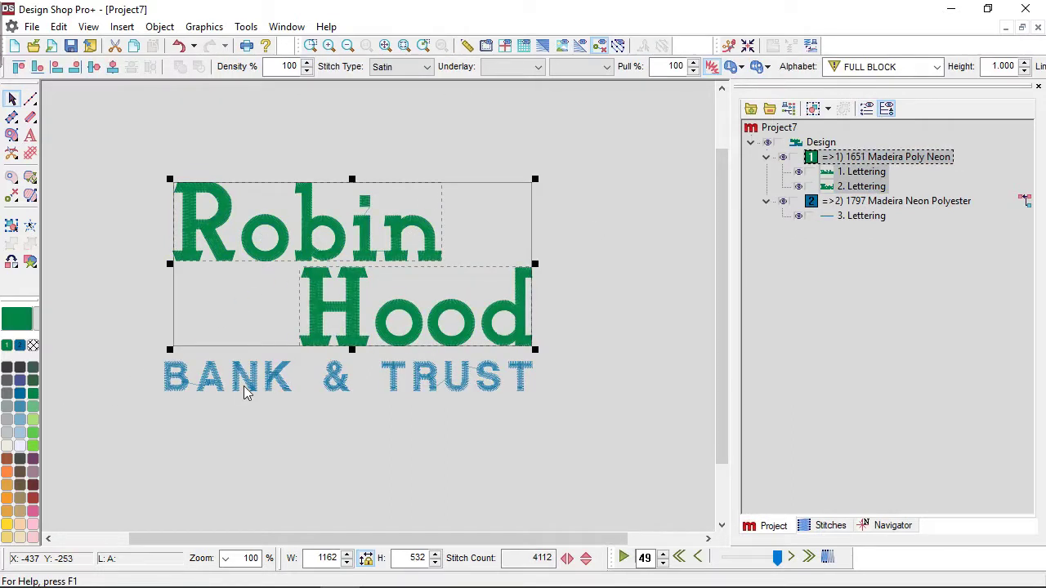
- Colour the BANK & TRUST lettering dark grey, then reselect Robin
{"action": "left_click", "coordinate": [246, 390]}
{"action": "left_click", "coordinate": [8, 373]}
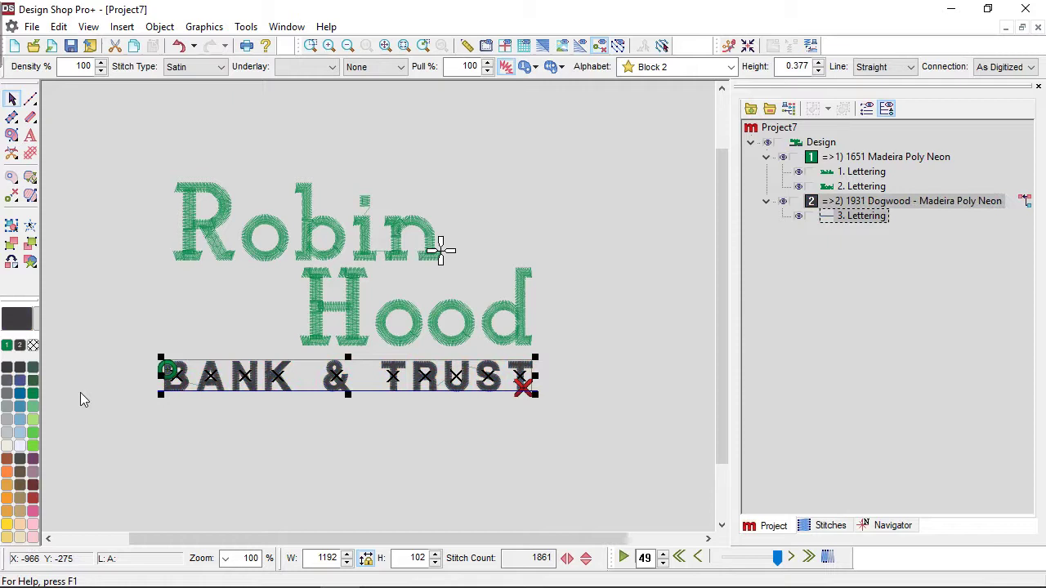
{"action": "left_click", "coordinate": [335, 488]}
{"action": "left_click", "coordinate": [278, 261]}
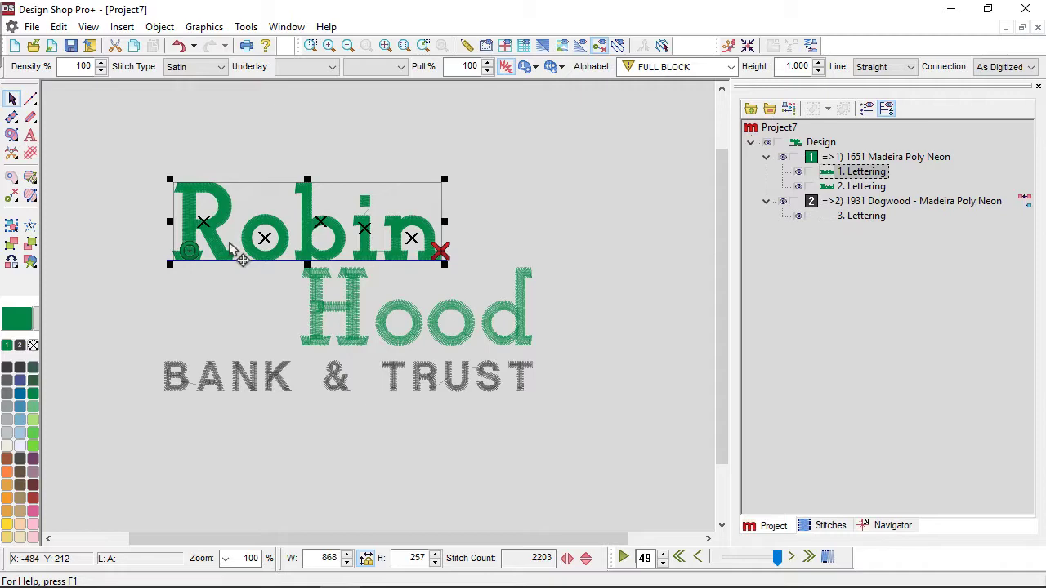
- Zoom in on Robin, select the R alone, and switch it to Wireframe Editing Mode
{"action": "scroll", "coordinate": [230, 242], "scroll_direction": "up", "scroll_amount": 4}
{"action": "scroll", "coordinate": [229, 244], "scroll_direction": "up", "scroll_amount": 1}
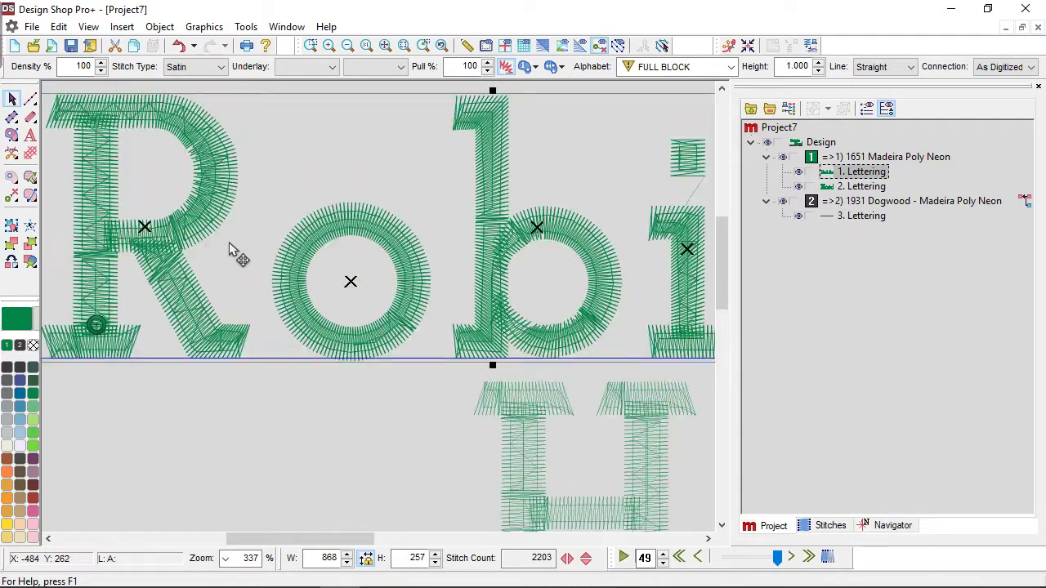
{"action": "left_click", "coordinate": [145, 229]}
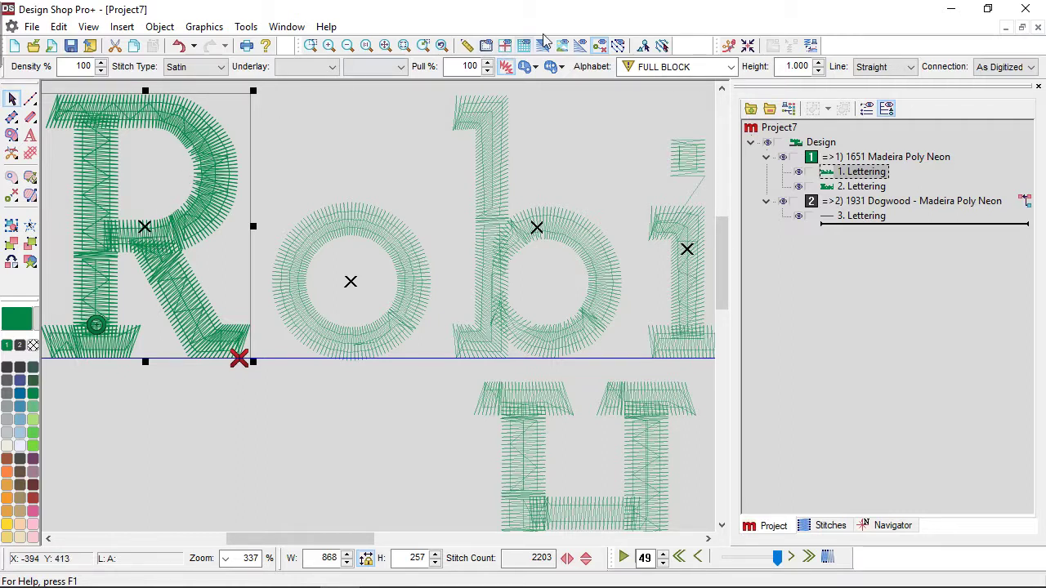
{"action": "left_click", "coordinate": [643, 46]}
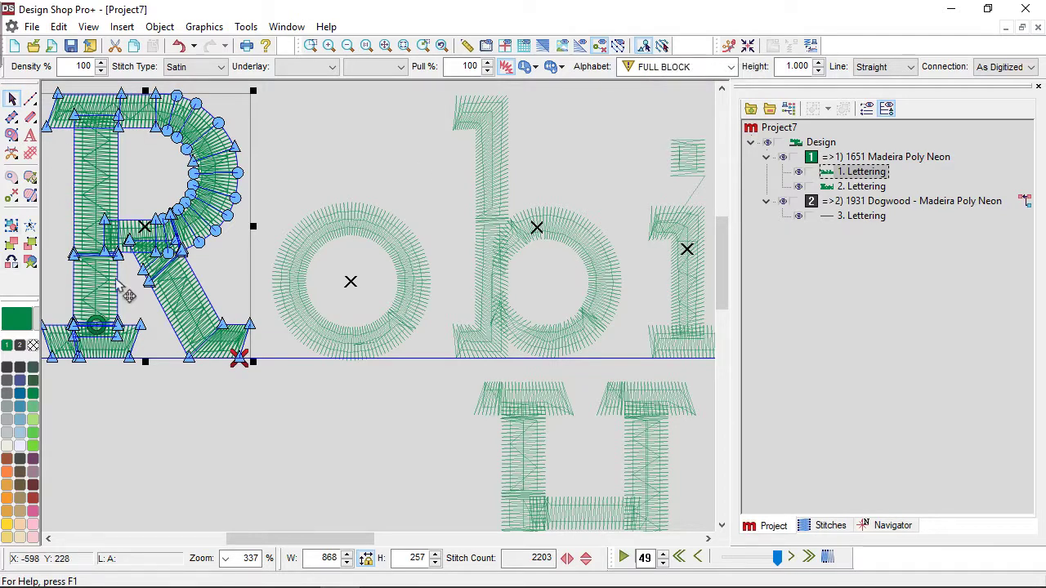
{"action": "right_click", "coordinate": [158, 179]}
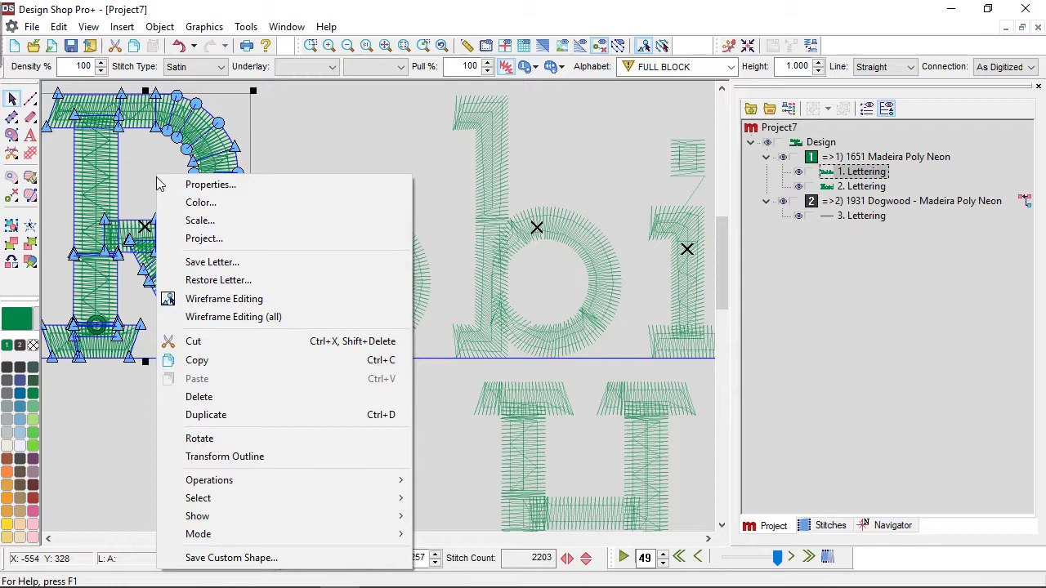
{"action": "left_click", "coordinate": [138, 301]}
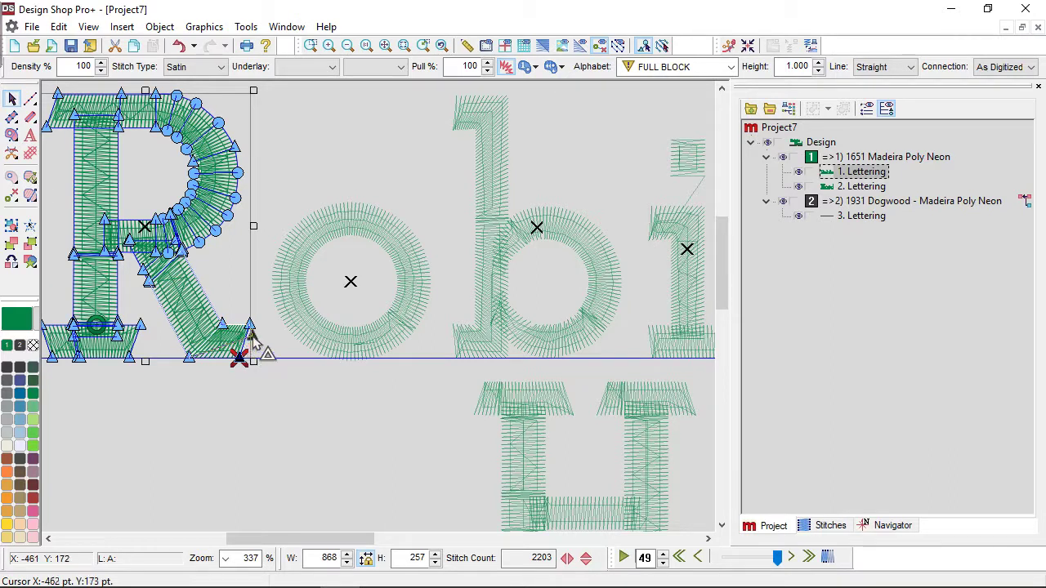
- Drag the R's lower-right leg node along the baseline to end beneath the o
{"action": "left_click_drag", "start_coordinate": [250, 345], "coordinate": [252, 334]}
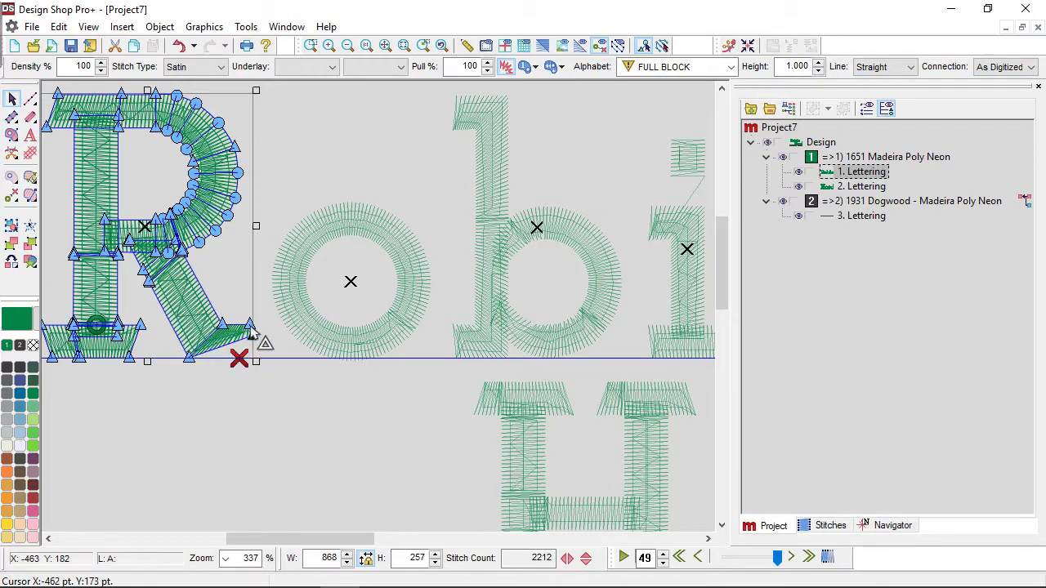
{"action": "left_click", "coordinate": [251, 329]}
{"action": "left_click_drag", "start_coordinate": [252, 330], "coordinate": [444, 361]}
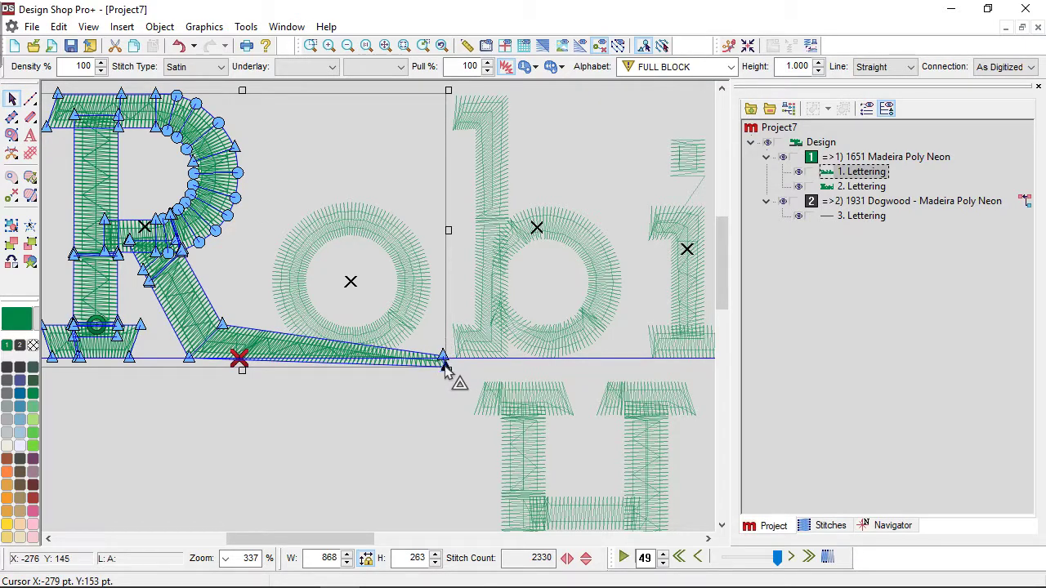
{"action": "left_click_drag", "start_coordinate": [443, 365], "coordinate": [443, 367]}
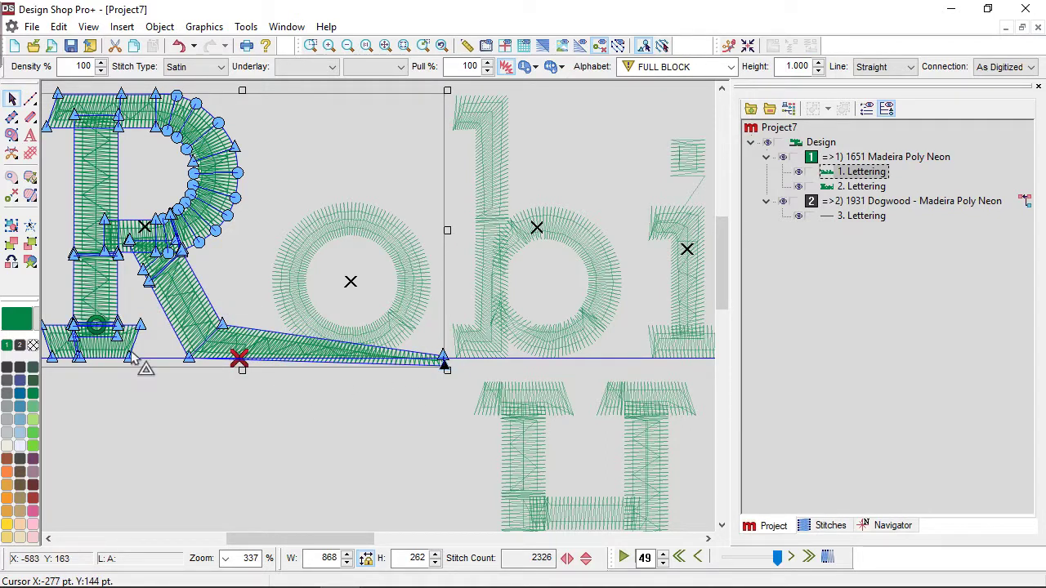
- Convert the R's leg node to a curve point so the leg swoops down in an arc
{"action": "left_click", "coordinate": [190, 361]}
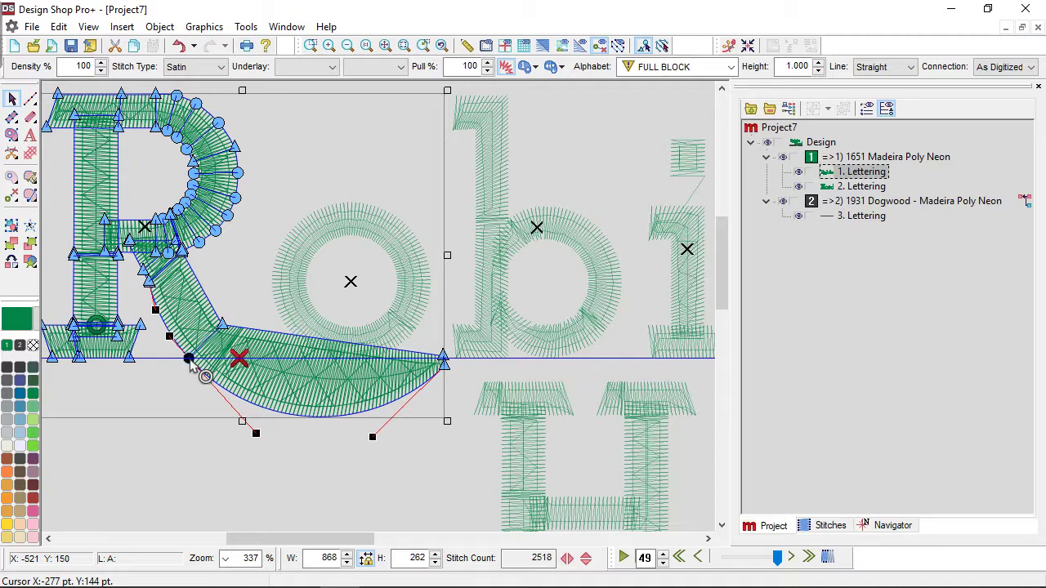
{"action": "left_click_drag", "start_coordinate": [190, 361], "coordinate": [239, 376]}
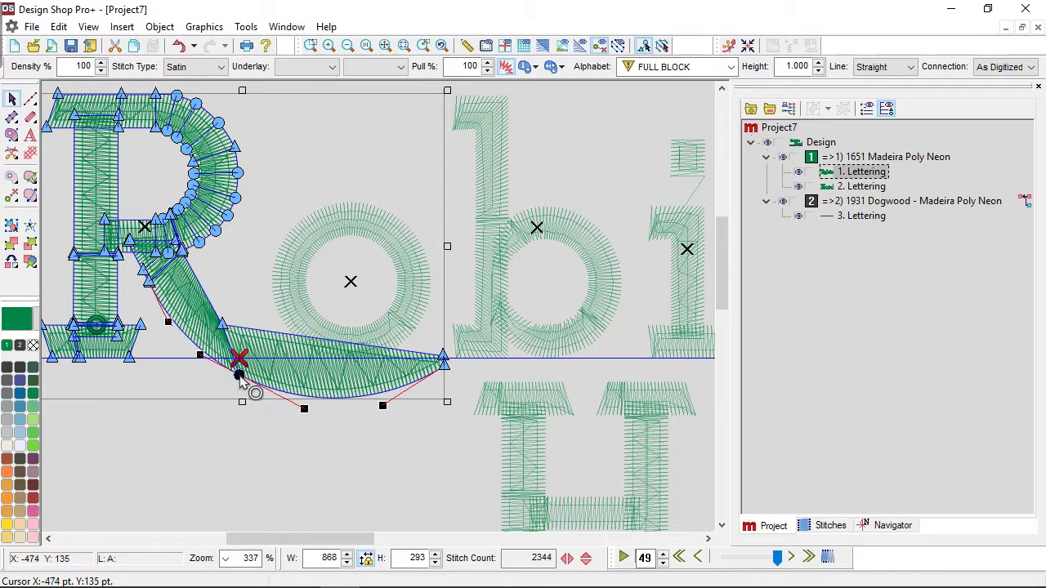
{"action": "left_click", "coordinate": [223, 328]}
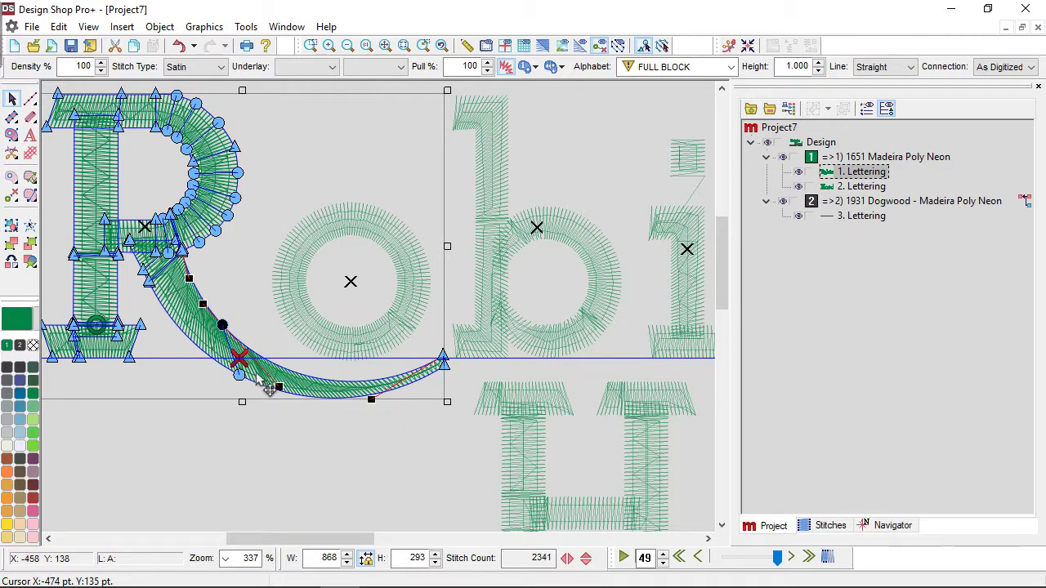
{"action": "scroll", "coordinate": [256, 375], "scroll_direction": "up", "scroll_amount": 1}
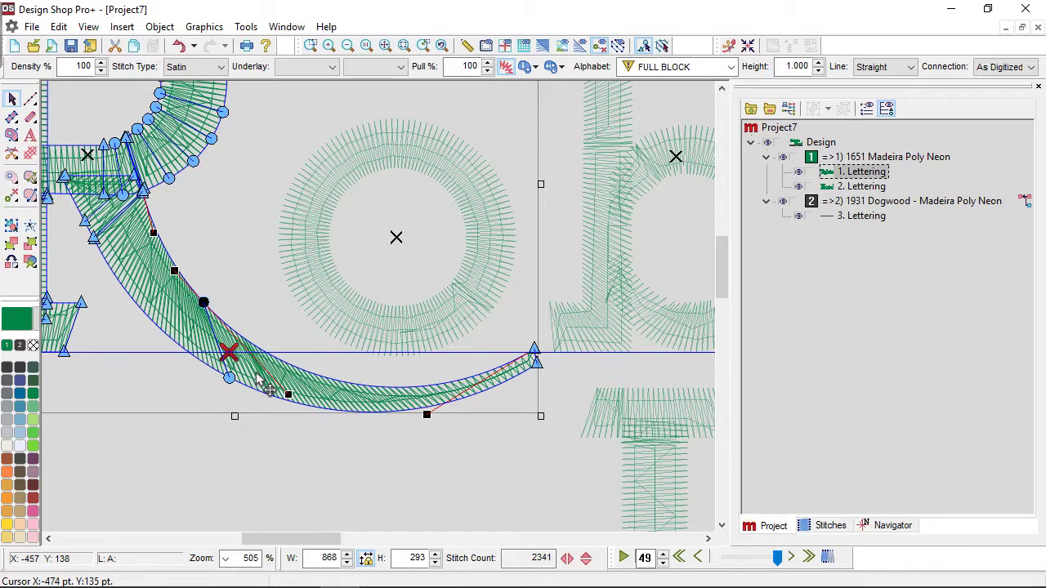
{"action": "left_click", "coordinate": [177, 376]}
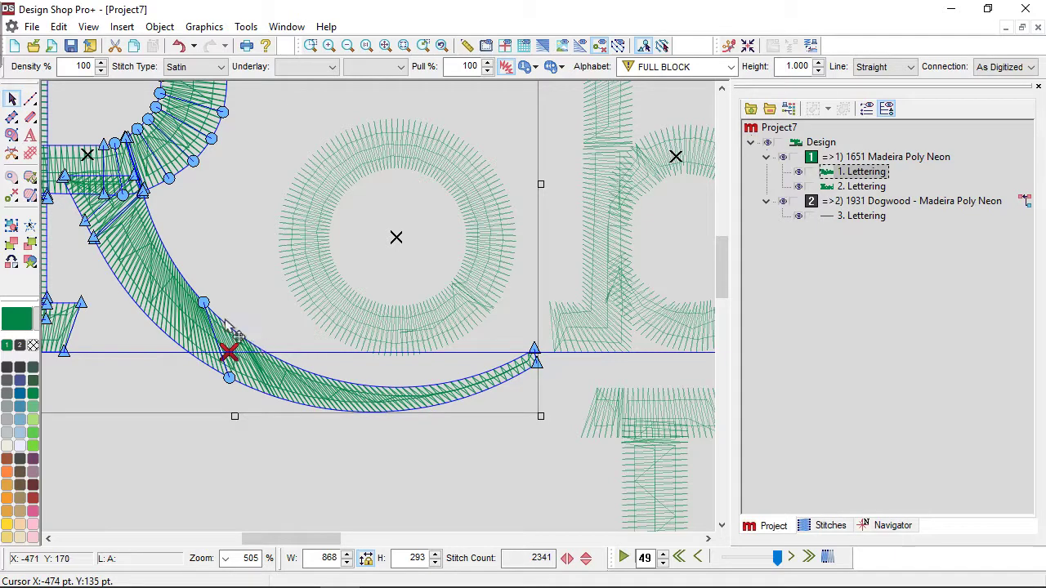
- Delete the extra node on the R's curved leg
{"action": "left_click", "coordinate": [204, 304]}
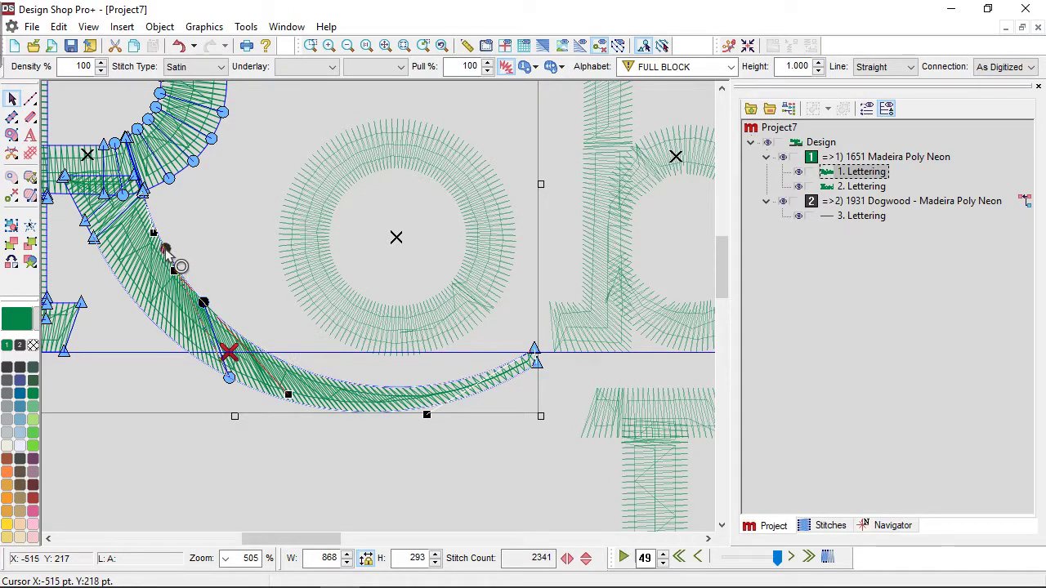
{"action": "key", "text": "Delete"}
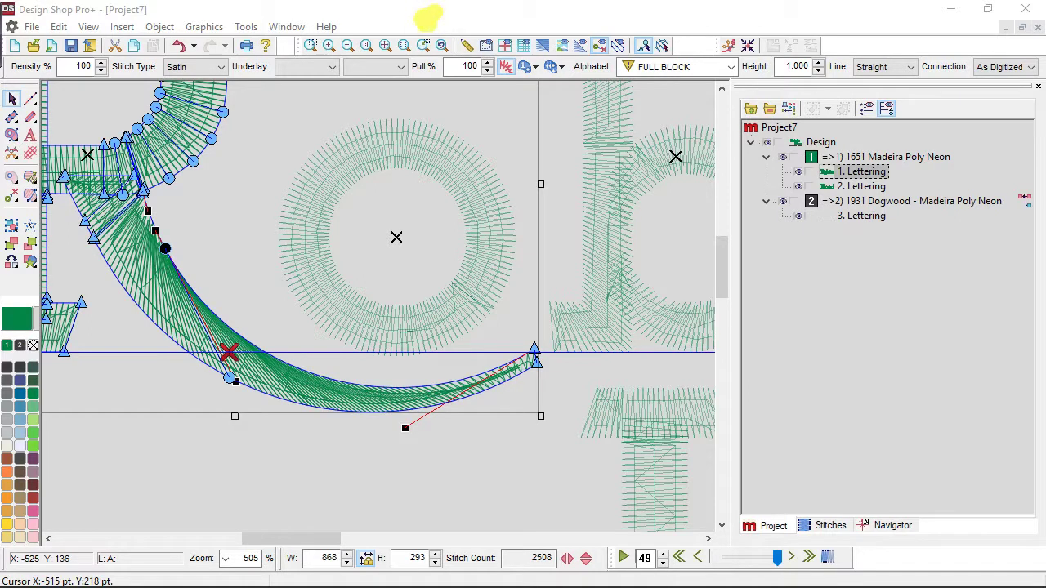
- Slide the leg's curve node along the arc and adjust the end node to even the lower curve
{"action": "mouse_move", "coordinate": [428, 14]}
{"action": "left_mouse_down"}
{"action": "mouse_move", "coordinate": [415, 57]}
{"action": "mouse_move", "coordinate": [206, 407]}
{"action": "left_mouse_up"}
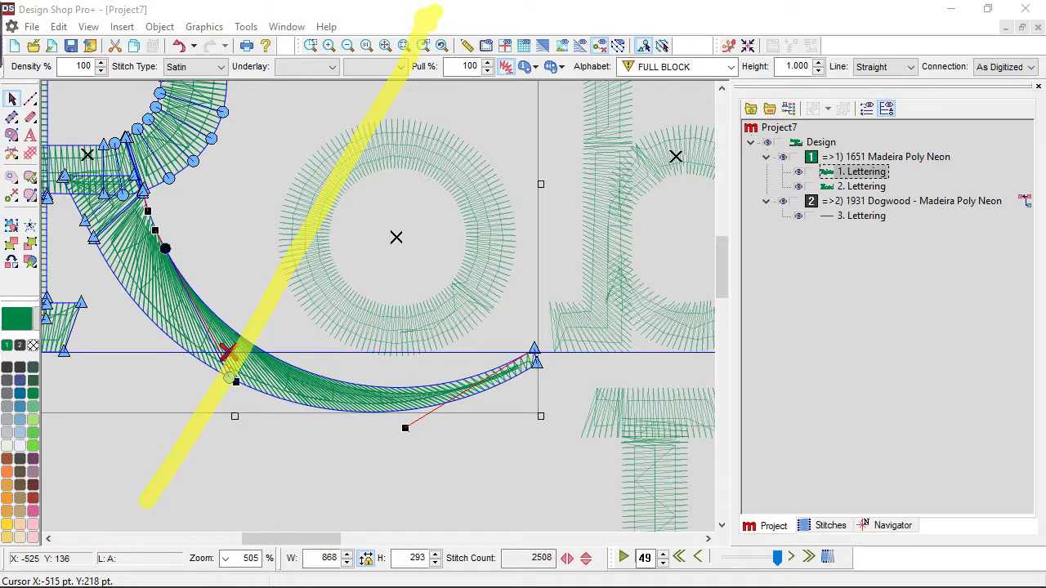
{"action": "mouse_move", "coordinate": [429, 15]}
{"action": "left_mouse_down"}
{"action": "mouse_move", "coordinate": [441, 78]}
{"action": "mouse_move", "coordinate": [597, 457]}
{"action": "left_mouse_up"}
{"action": "mouse_move", "coordinate": [405, 53]}
{"action": "left_mouse_down"}
{"action": "mouse_move", "coordinate": [88, 241]}
{"action": "mouse_move", "coordinate": [35, 286]}
{"action": "left_mouse_up"}
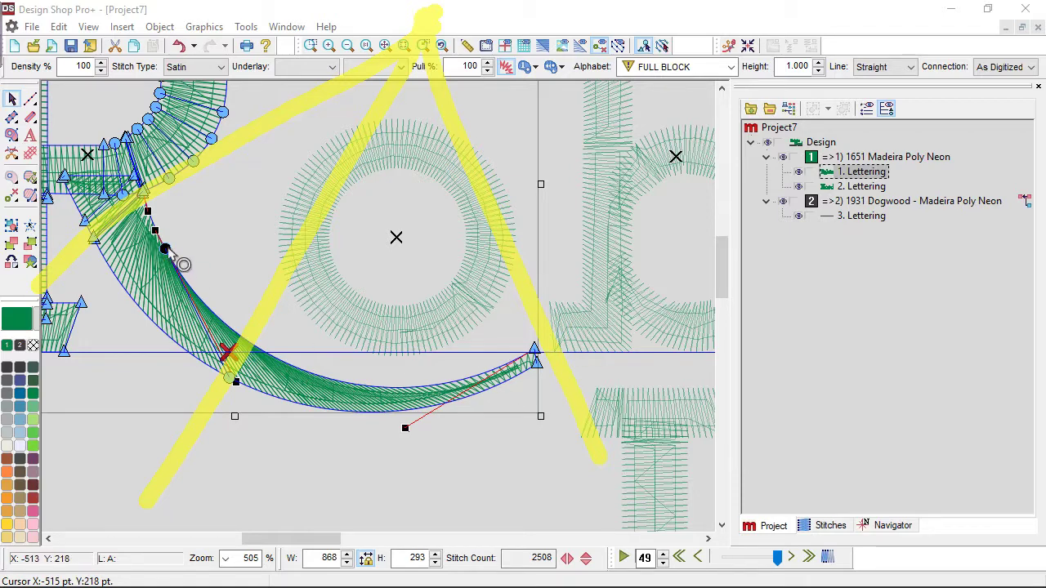
{"action": "left_click_drag", "start_coordinate": [166, 249], "coordinate": [254, 347]}
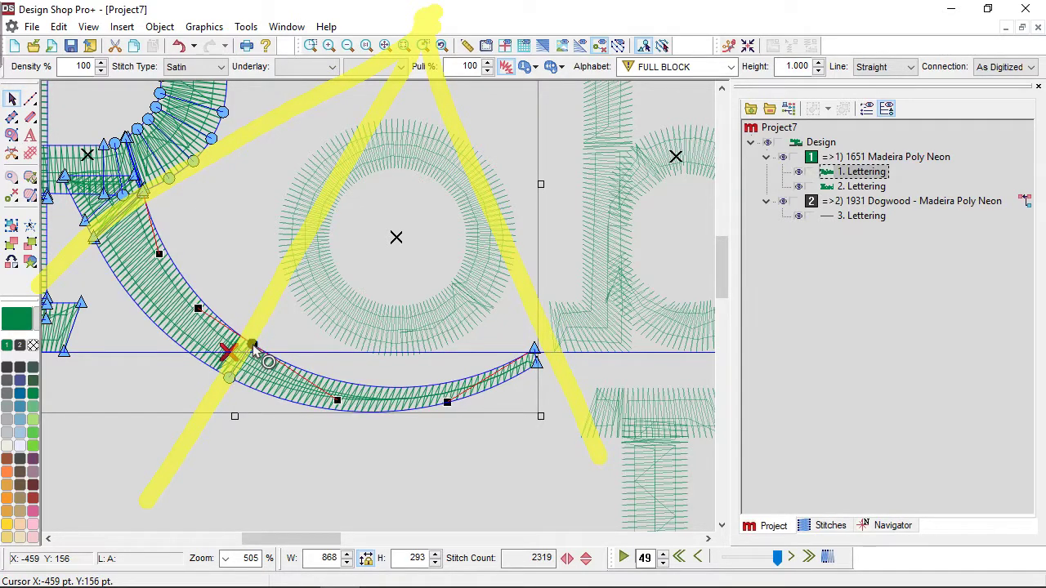
{"action": "left_click", "coordinate": [538, 365]}
{"action": "left_click_drag", "start_coordinate": [537, 365], "coordinate": [542, 364]}
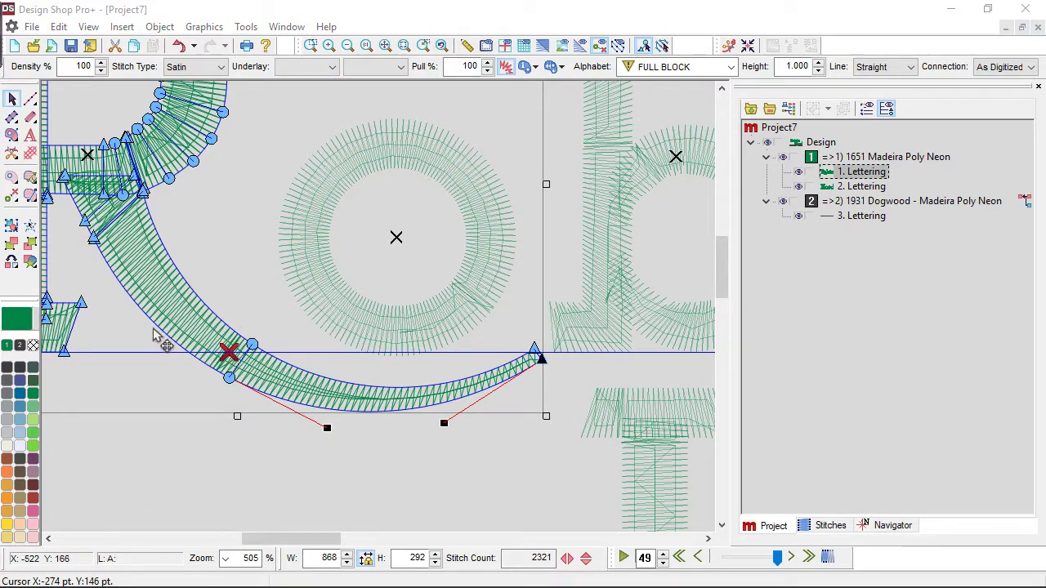
- Deselect the R and zoom out to view the full logo with the R tail under 'obin'
{"action": "left_click", "coordinate": [456, 478]}
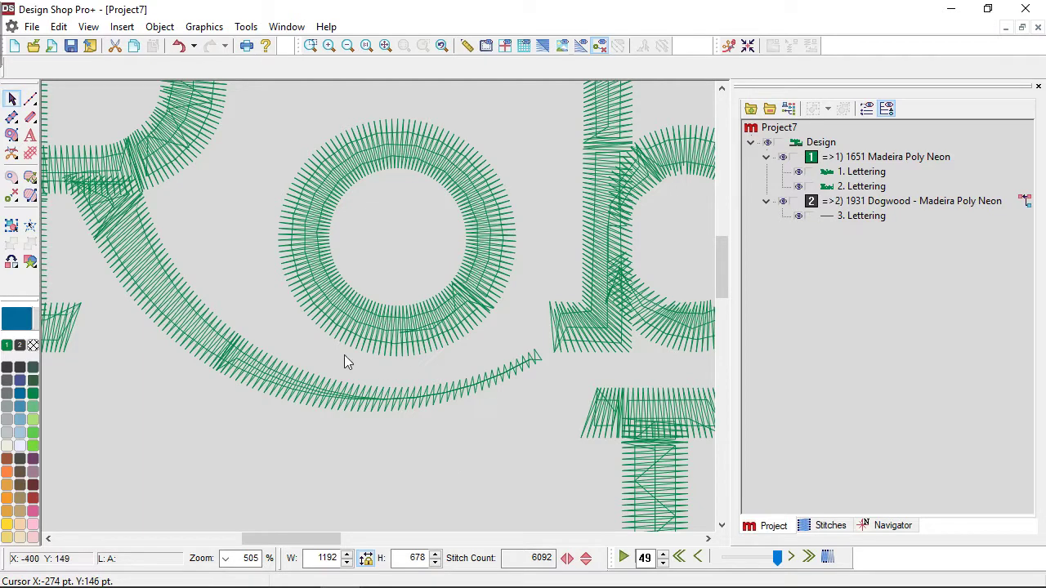
{"action": "scroll", "coordinate": [344, 355], "scroll_direction": "down", "scroll_amount": 6}
{"action": "scroll", "coordinate": [345, 357], "scroll_direction": "up", "scroll_amount": 1}
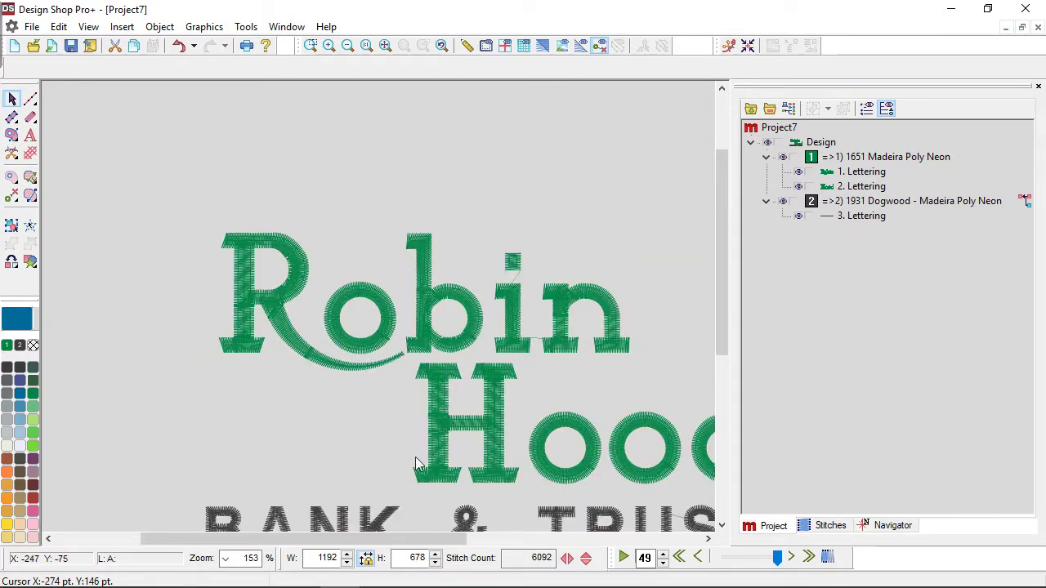
{"action": "scroll", "coordinate": [615, 397], "scroll_direction": "right", "scroll_amount": 3}
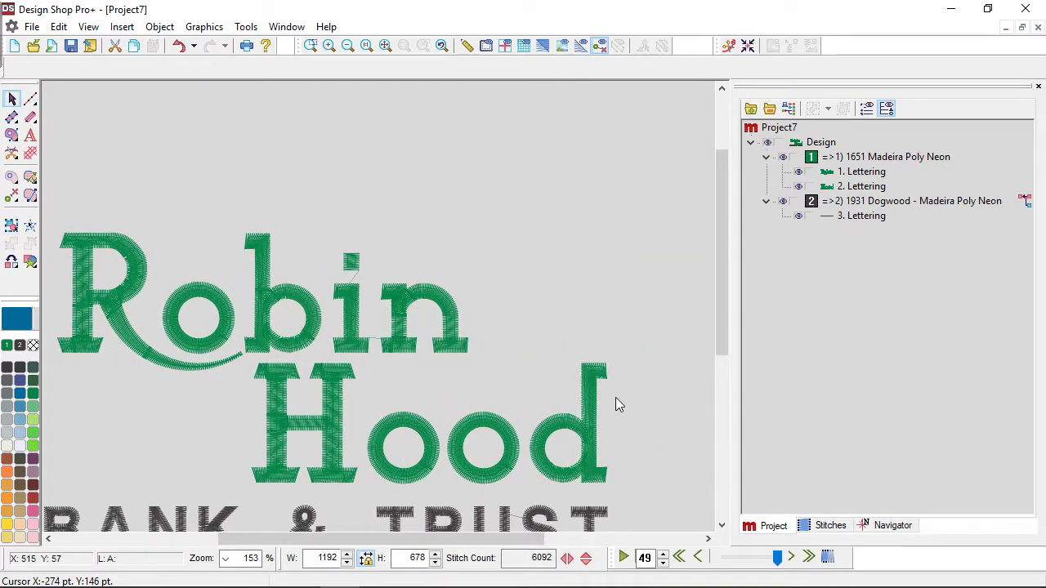
- Select the d of Hood and show its outline nodes in wireframe editing mode
{"action": "left_click", "coordinate": [512, 379]}
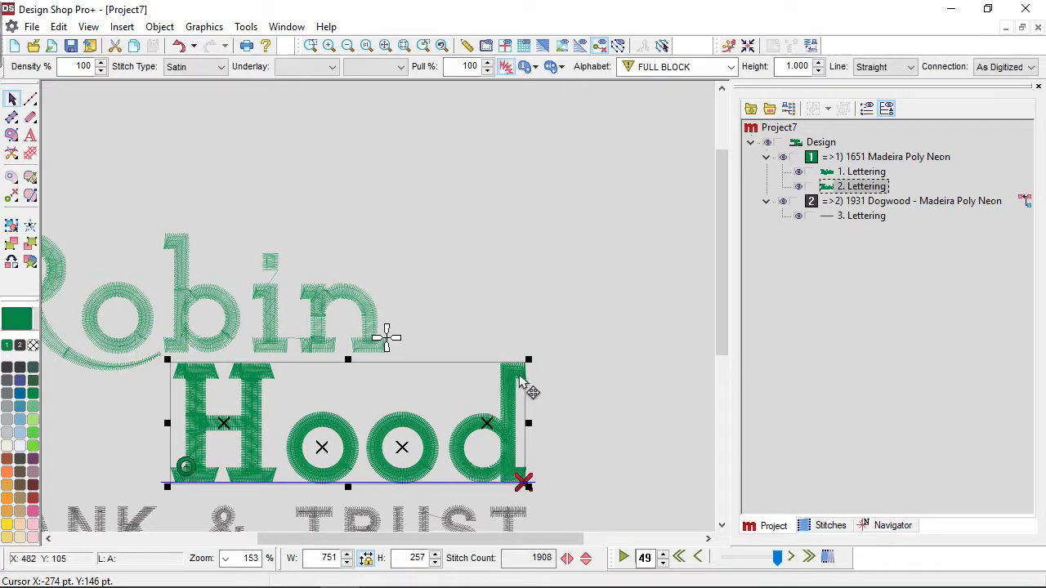
{"action": "scroll", "coordinate": [519, 374], "scroll_direction": "up", "scroll_amount": 3}
{"action": "scroll", "coordinate": [519, 376], "scroll_direction": "down", "scroll_amount": 1}
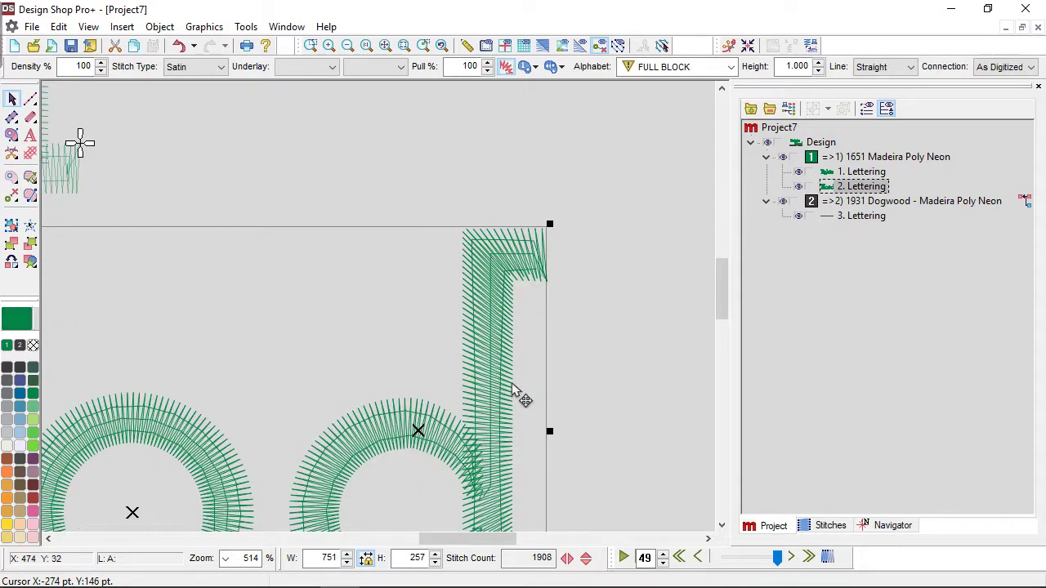
{"action": "left_click", "coordinate": [420, 433]}
{"action": "scroll", "coordinate": [439, 382], "scroll_direction": "right", "scroll_amount": 3}
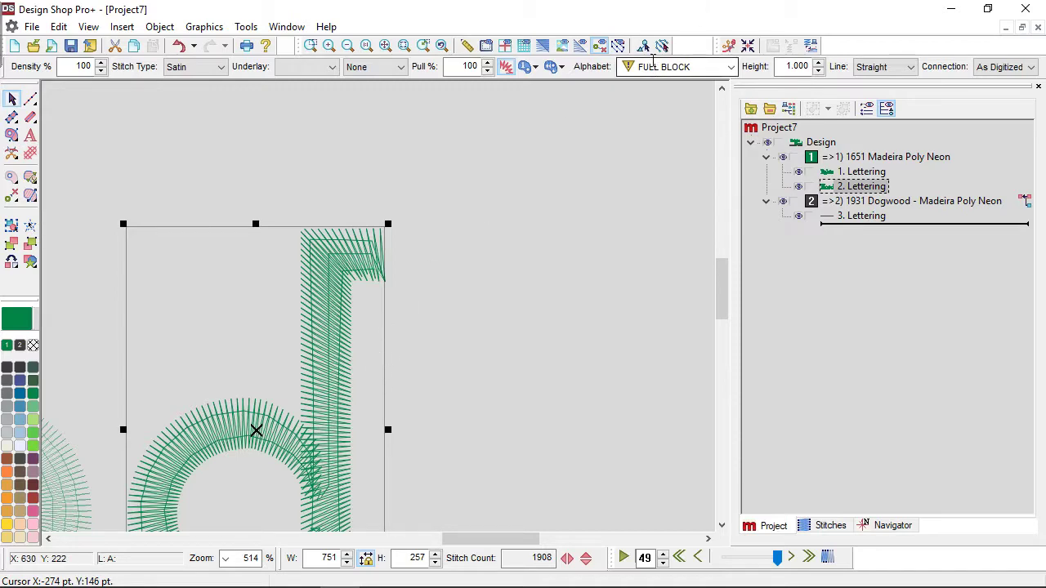
{"action": "left_click", "coordinate": [643, 45]}
{"action": "scroll", "coordinate": [443, 252], "scroll_direction": "up", "scroll_amount": 2}
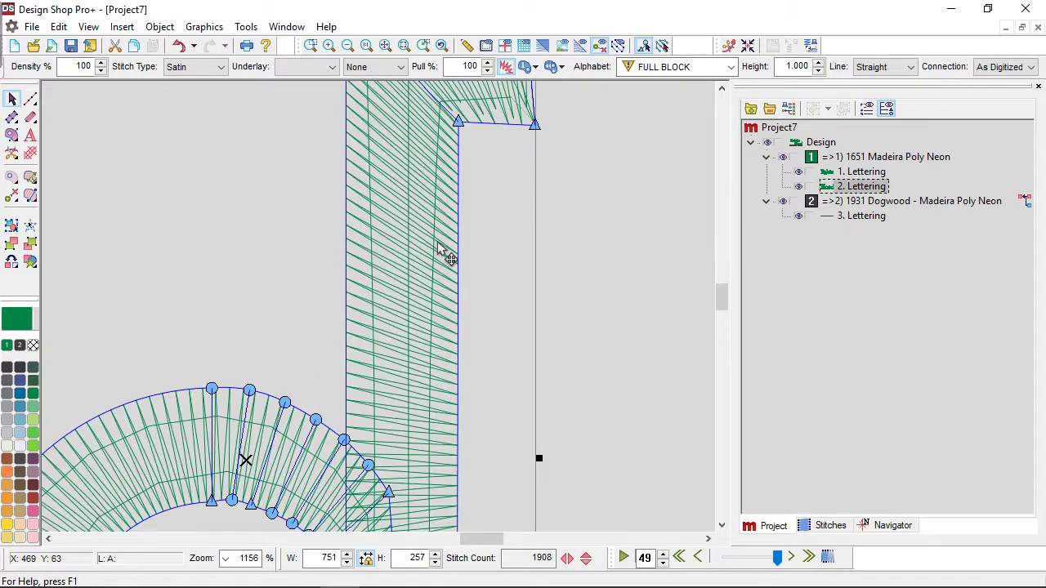
{"action": "scroll", "coordinate": [500, 282], "scroll_direction": "down", "scroll_amount": 2}
{"action": "scroll", "coordinate": [490, 278], "scroll_direction": "right", "scroll_amount": 2}
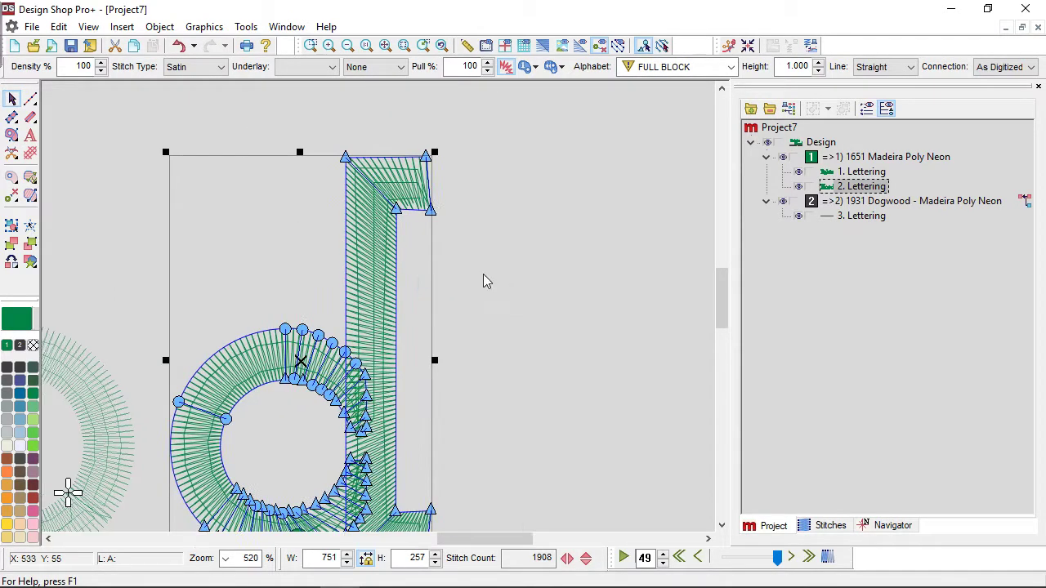
- Pull the d's top-right corner down into a long flare and remove its middle node
{"action": "left_click", "coordinate": [405, 158]}
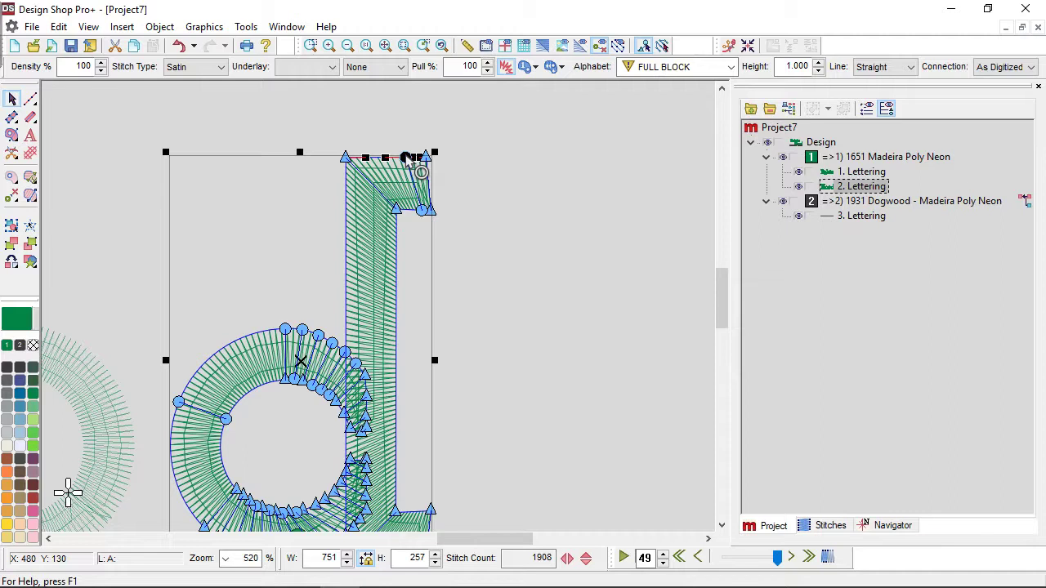
{"action": "left_click", "coordinate": [426, 155]}
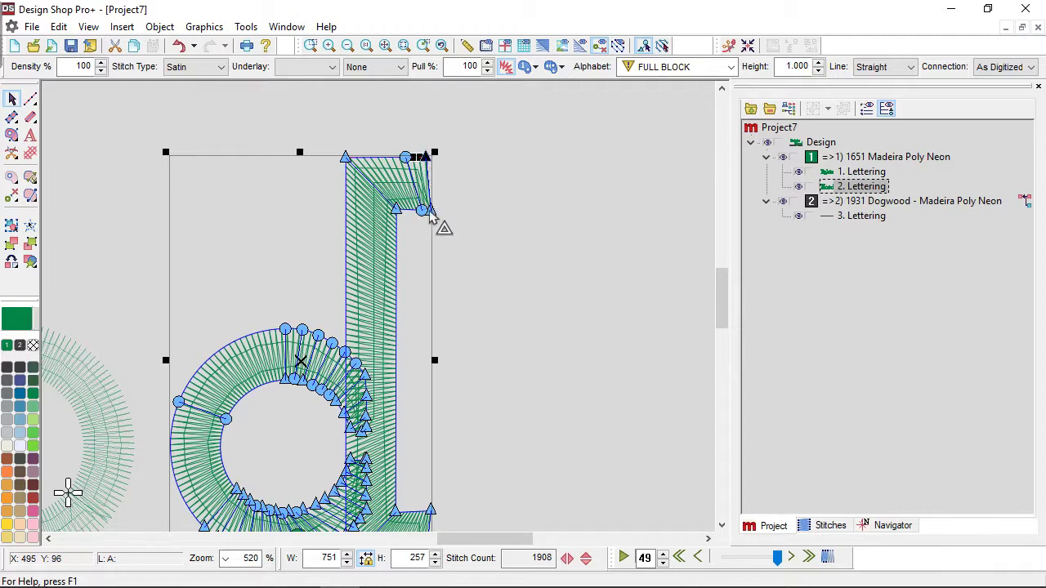
{"action": "left_click_drag", "start_coordinate": [430, 211], "coordinate": [511, 413]}
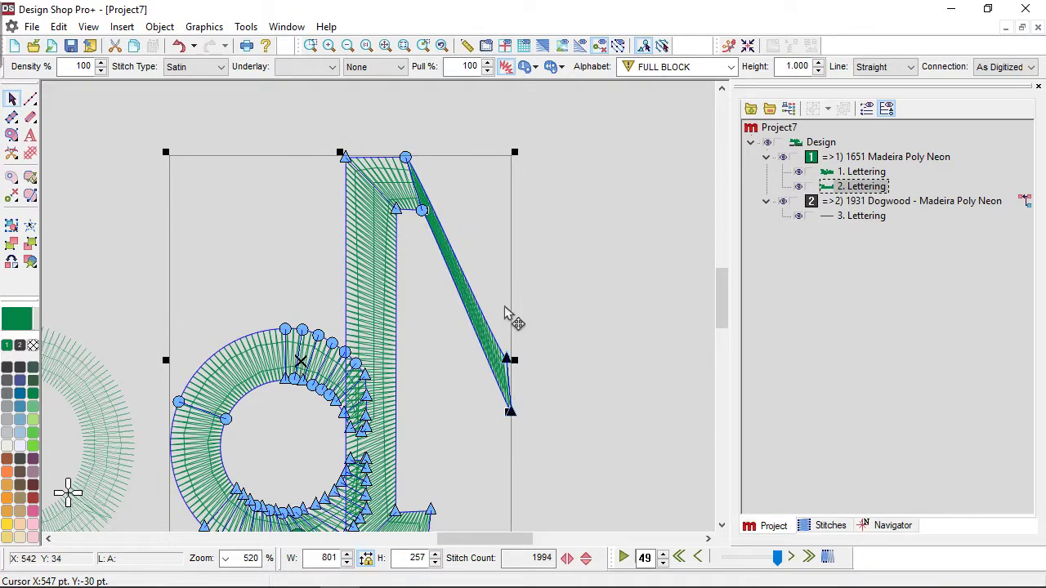
{"action": "left_click", "coordinate": [506, 360]}
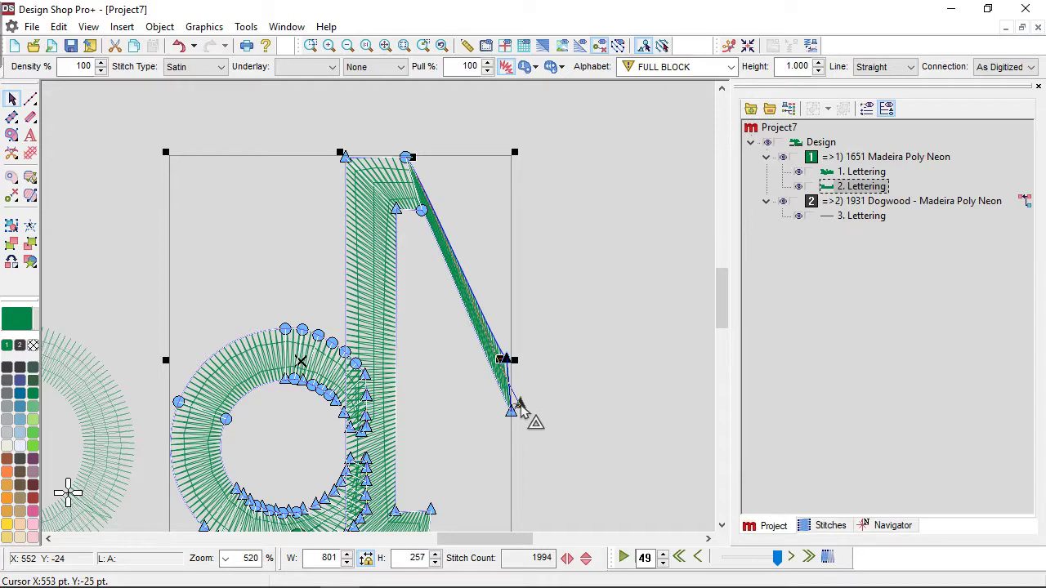
{"action": "key", "text": "Delete"}
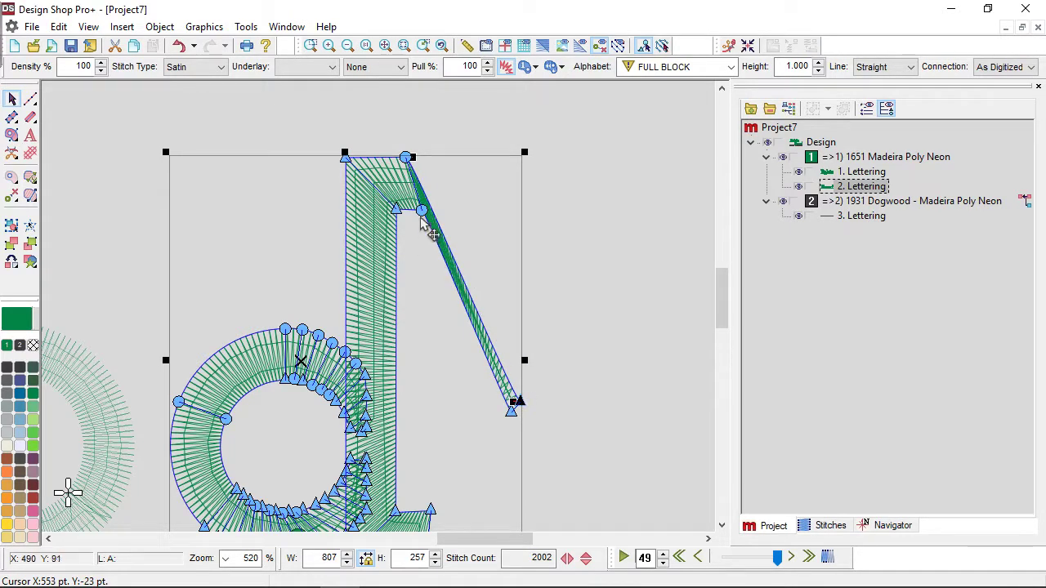
- Curve the flare's edges so it arcs out to the right and down
{"action": "left_click", "coordinate": [420, 212]}
{"action": "mouse_move", "coordinate": [424, 224]}
{"action": "left_mouse_down"}
{"action": "mouse_move", "coordinate": [448, 261]}
{"action": "mouse_move", "coordinate": [438, 224]}
{"action": "left_mouse_up"}
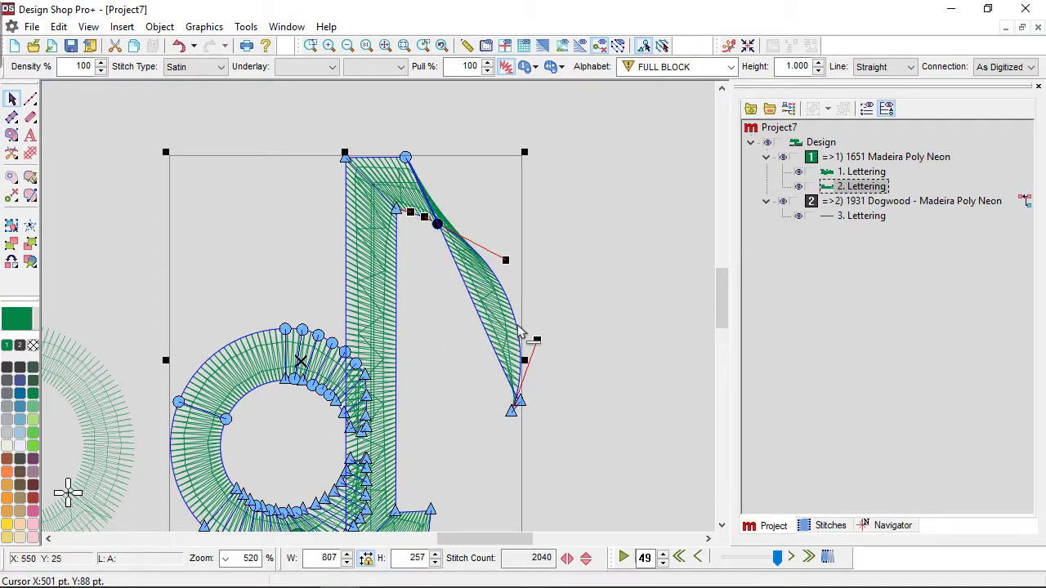
{"action": "left_click", "coordinate": [407, 158]}
{"action": "left_click_drag", "start_coordinate": [413, 158], "coordinate": [450, 200]}
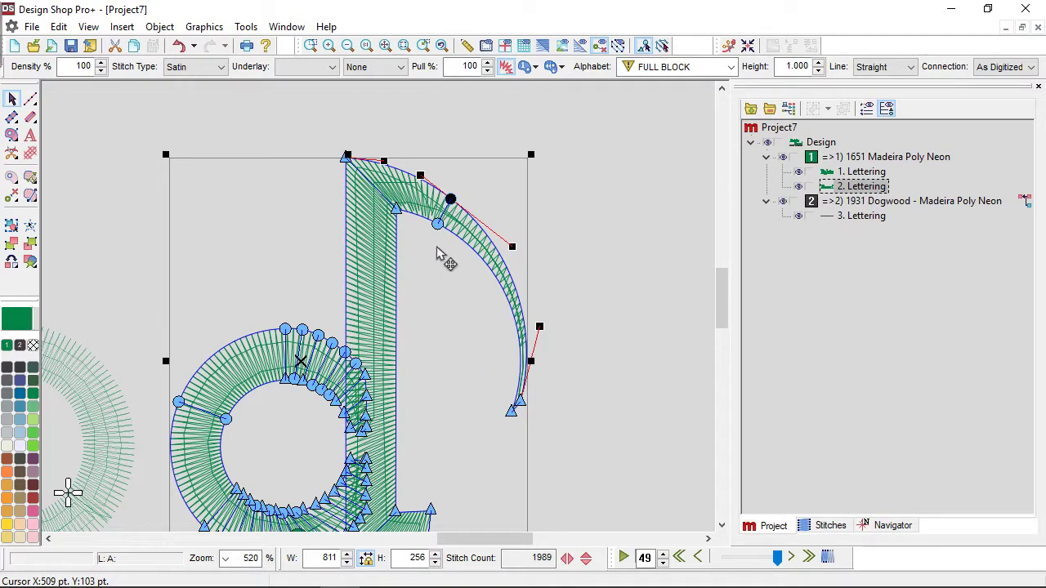
{"action": "left_click", "coordinate": [438, 225]}
{"action": "left_click_drag", "start_coordinate": [438, 228], "coordinate": [432, 229]}
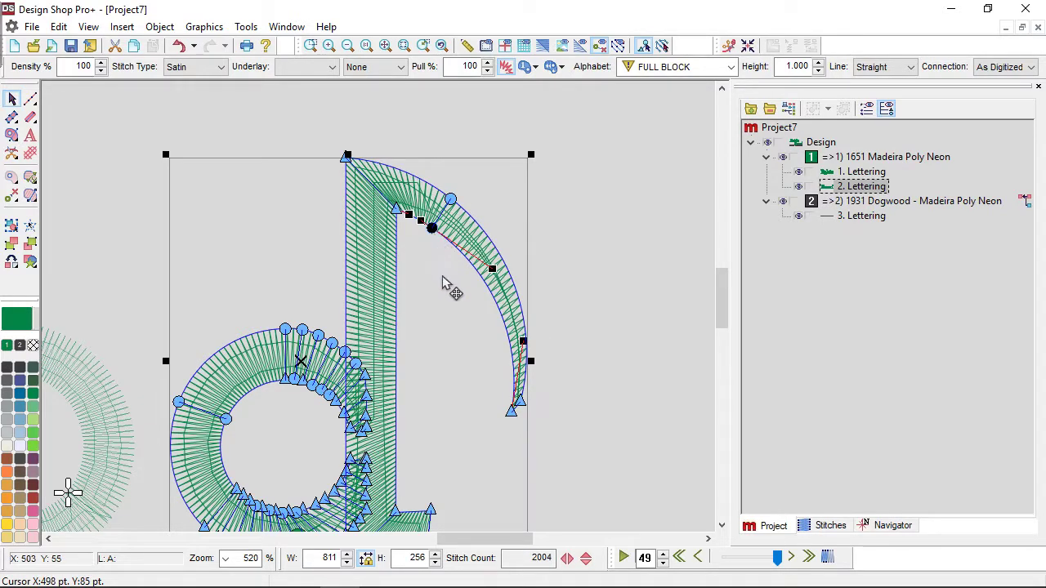
{"action": "scroll", "coordinate": [450, 285], "scroll_direction": "down", "scroll_amount": 3}
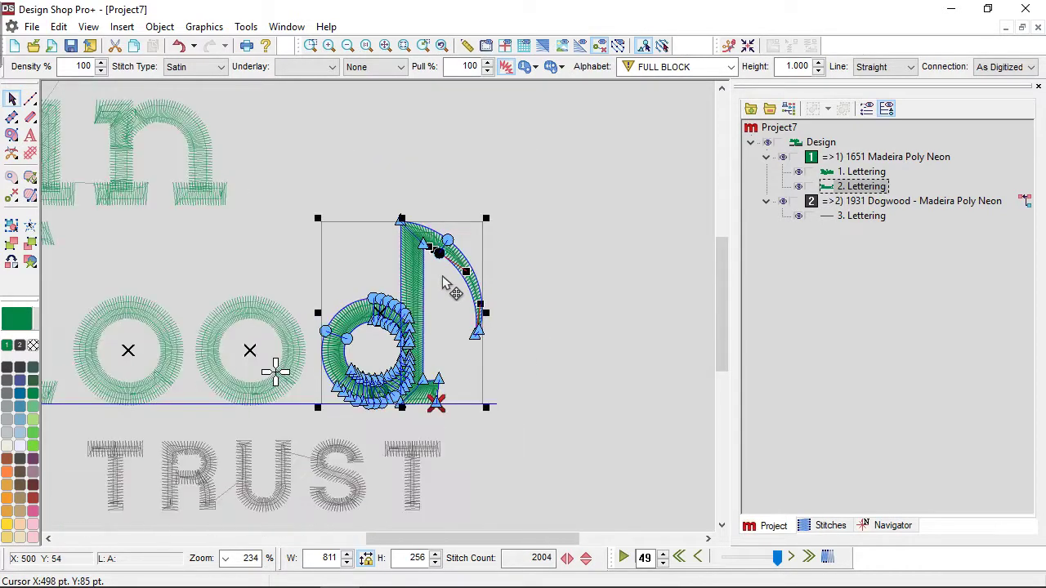
- Deselect the d, isolate the R of Robin, and enable wireframe editing mode
{"action": "left_click", "coordinate": [536, 338]}
{"action": "scroll", "coordinate": [536, 338], "scroll_direction": "down", "scroll_amount": 3}
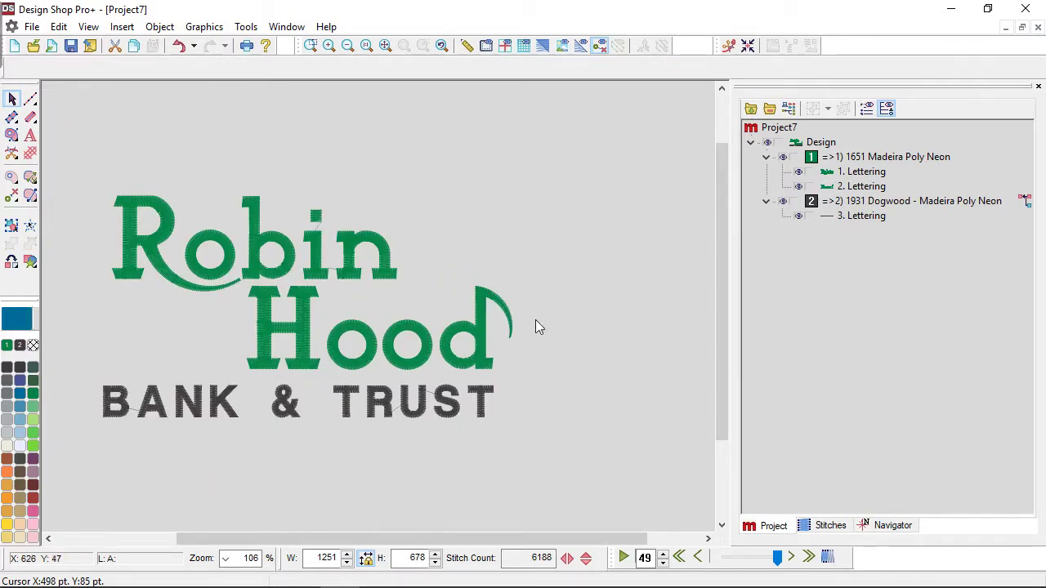
{"action": "scroll", "coordinate": [346, 332], "scroll_direction": "left", "scroll_amount": 2}
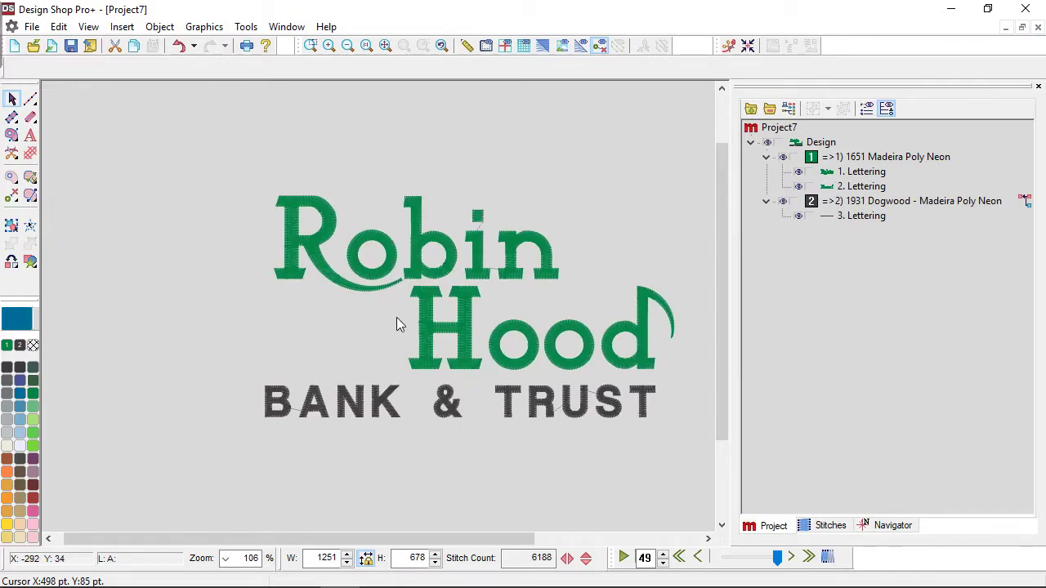
{"action": "scroll", "coordinate": [397, 322], "scroll_direction": "right", "scroll_amount": 1}
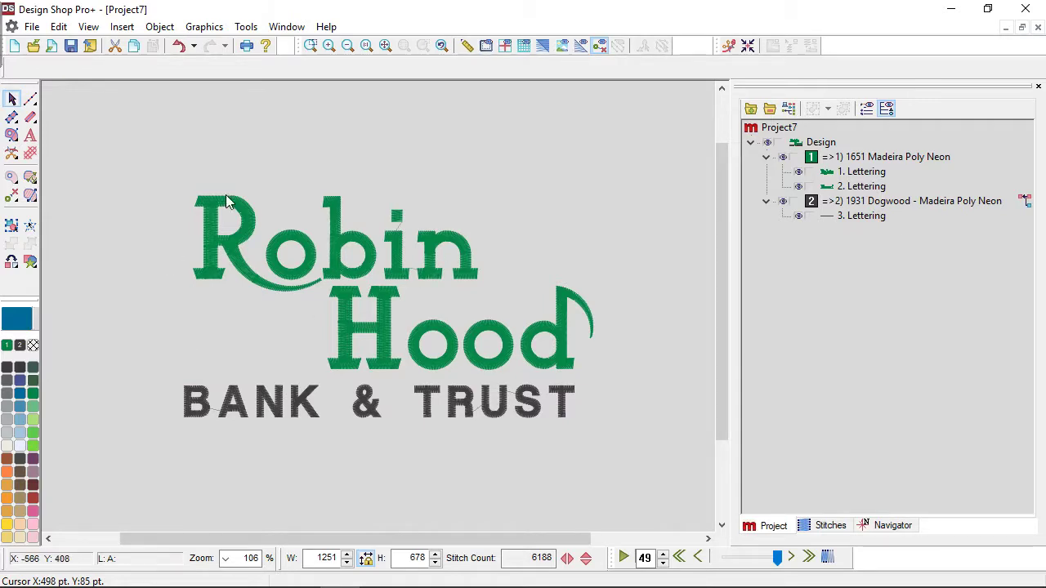
{"action": "scroll", "coordinate": [227, 200], "scroll_direction": "up", "scroll_amount": 3}
{"action": "left_click", "coordinate": [187, 228]}
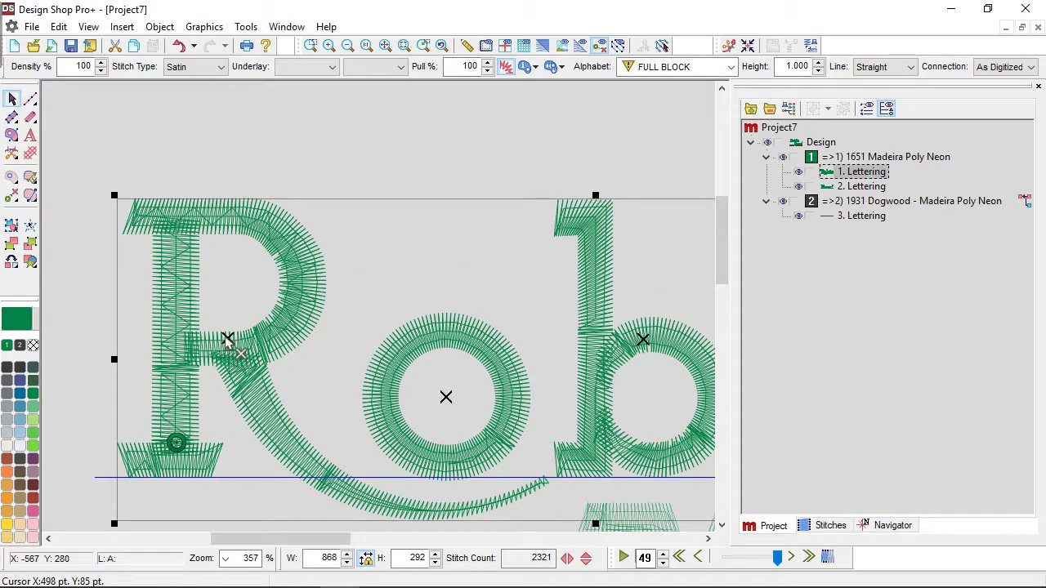
{"action": "left_click", "coordinate": [228, 339]}
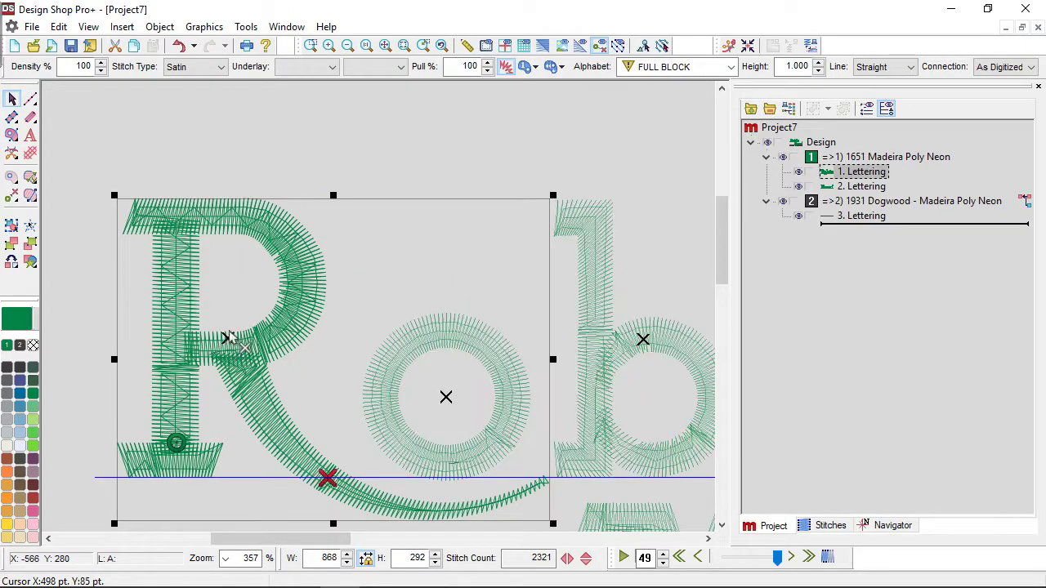
{"action": "left_click", "coordinate": [644, 47]}
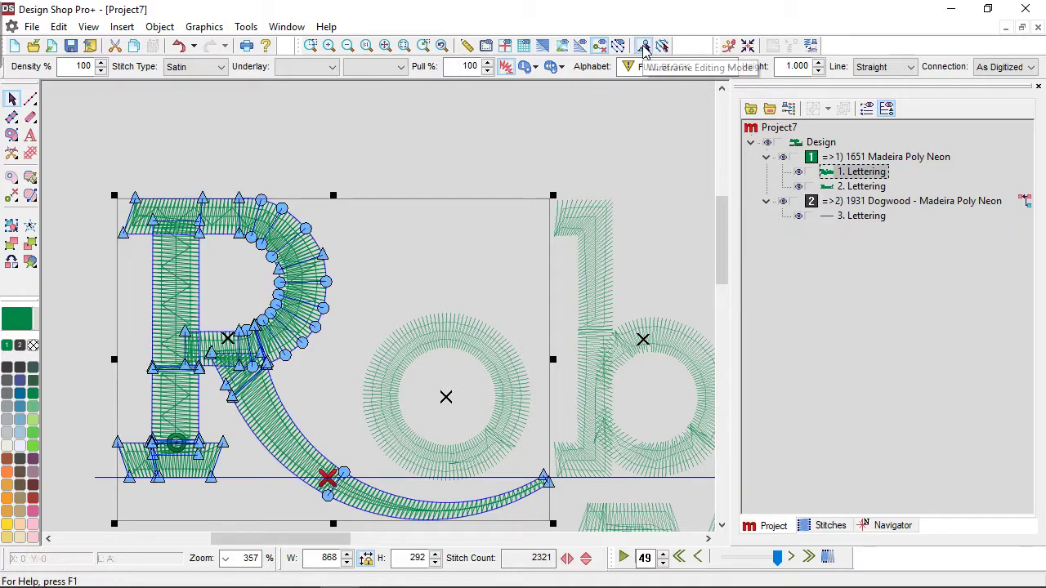
- Add nodes on the R's top-left serif and pull its corner into a diagonal stroke
{"action": "scroll", "coordinate": [343, 245], "scroll_direction": "up", "scroll_amount": 1}
{"action": "scroll", "coordinate": [327, 255], "scroll_direction": "up", "scroll_amount": 1}
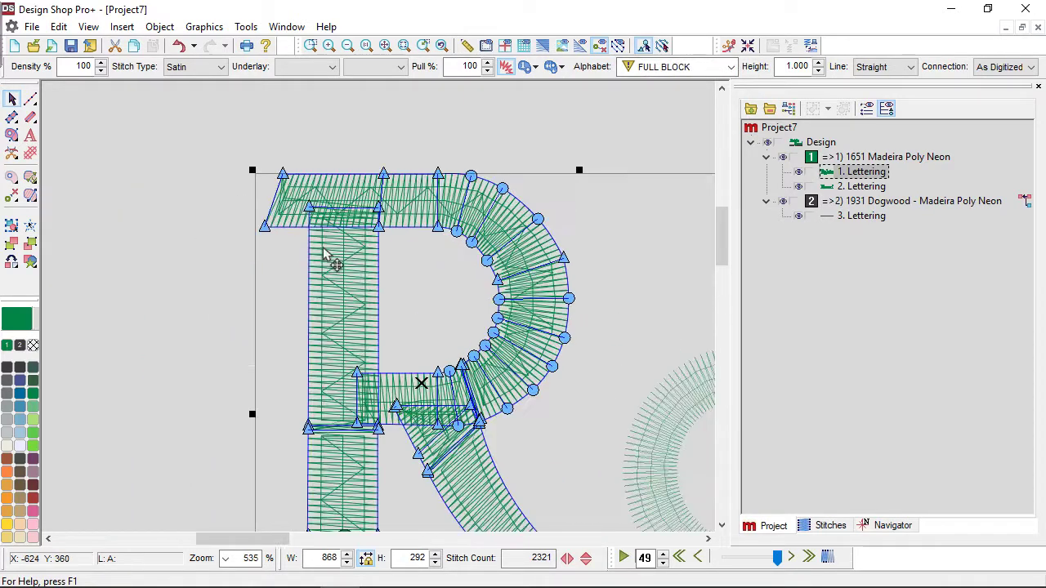
{"action": "left_click", "coordinate": [286, 228]}
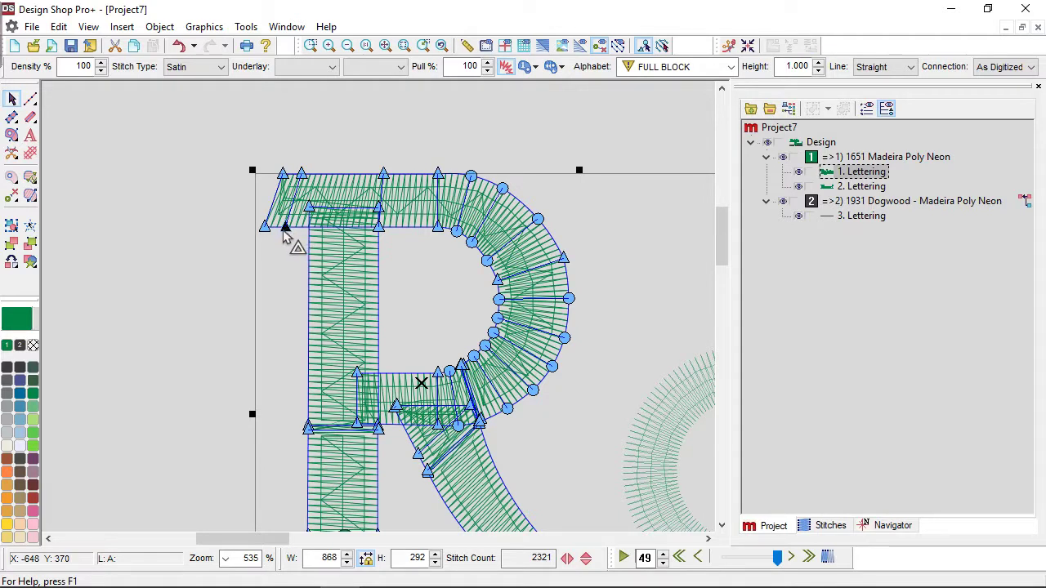
{"action": "scroll", "coordinate": [275, 287], "scroll_direction": "left", "scroll_amount": 3}
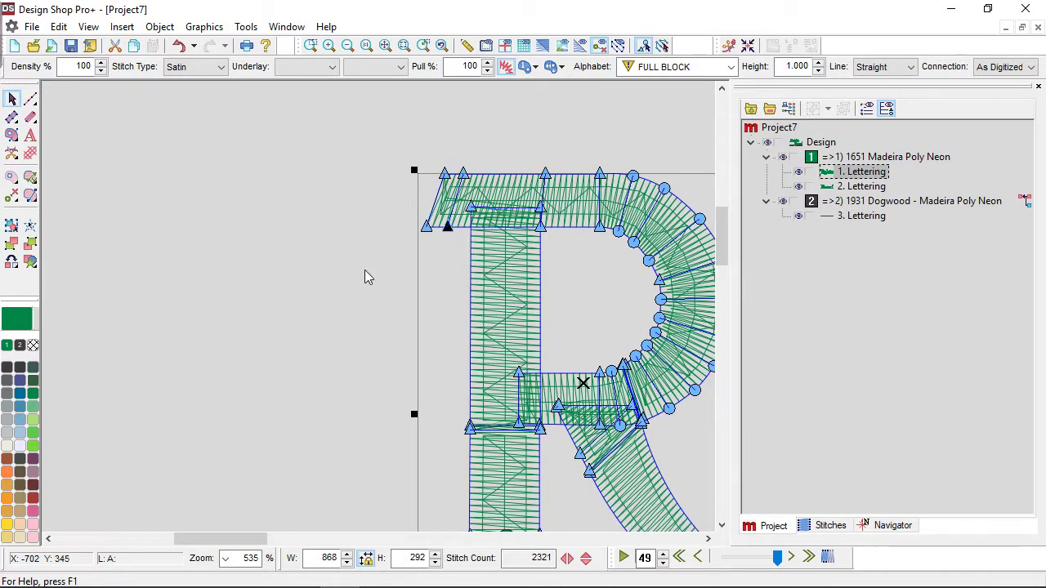
{"action": "left_click", "coordinate": [427, 227]}
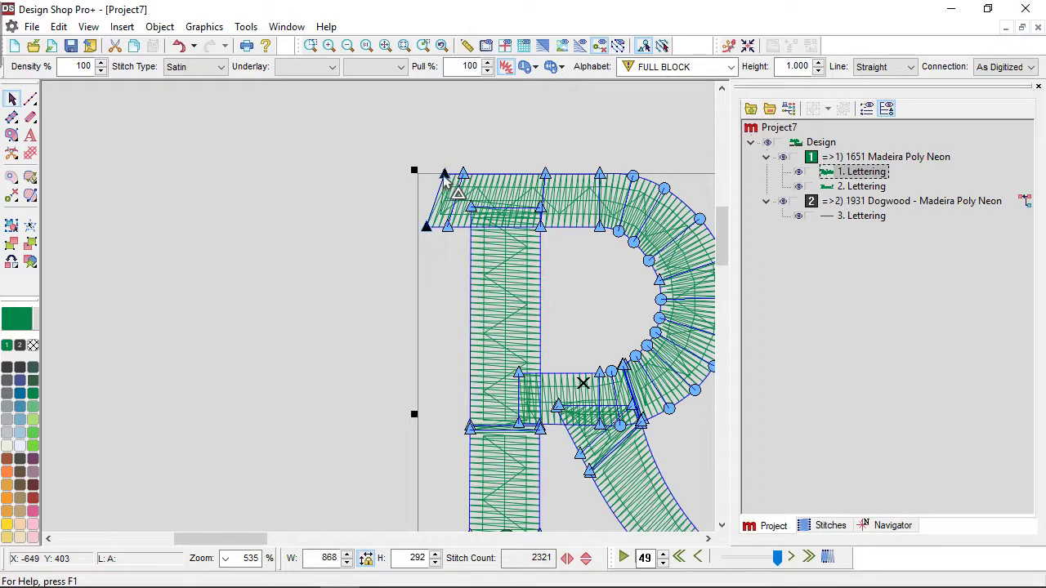
{"action": "key", "text": "Left"}
{"action": "key", "text": "Left"}
{"action": "key", "text": "Left"}
{"action": "key", "text": "Left"}
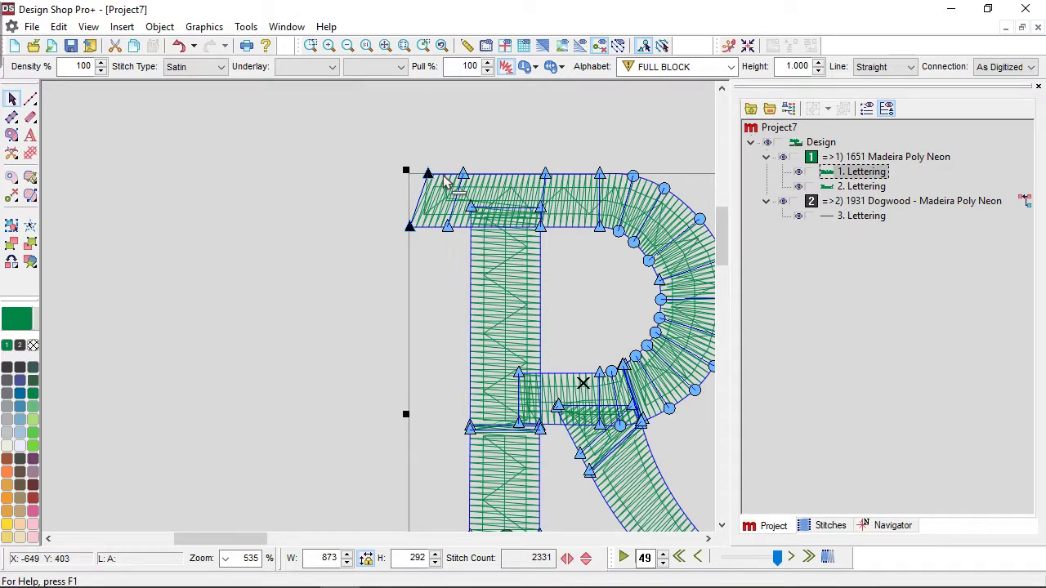
{"action": "left_click", "coordinate": [442, 175]}
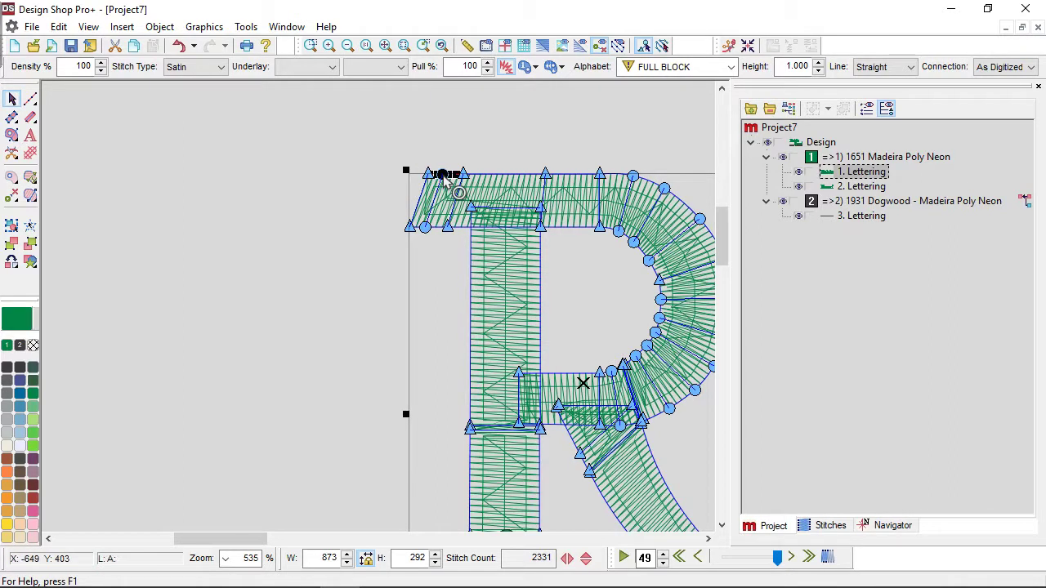
{"action": "left_click", "coordinate": [411, 229]}
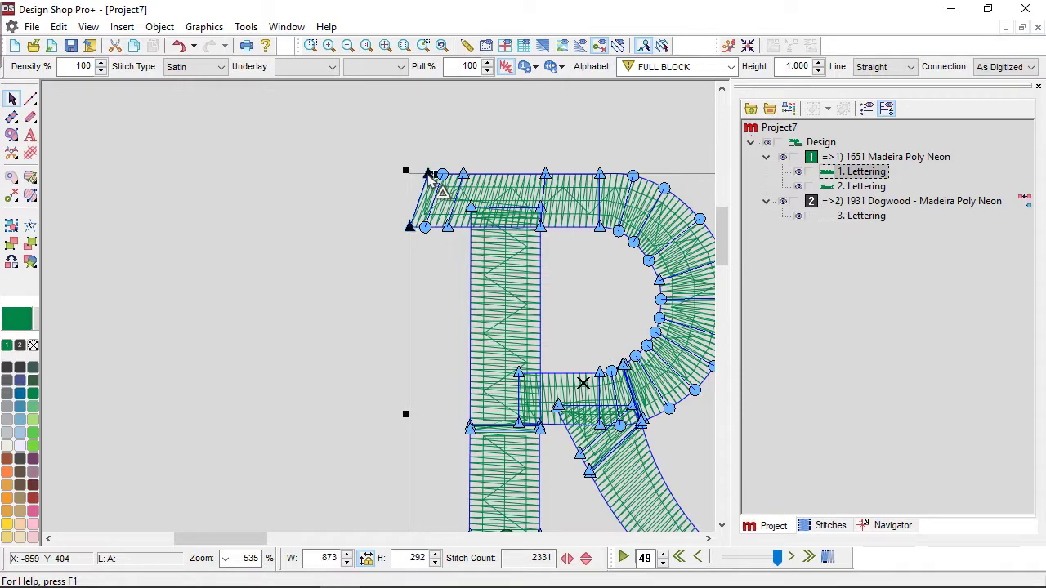
{"action": "mouse_move", "coordinate": [428, 176]}
{"action": "left_mouse_down"}
{"action": "mouse_move", "coordinate": [343, 239]}
{"action": "mouse_move", "coordinate": [253, 433]}
{"action": "left_mouse_up"}
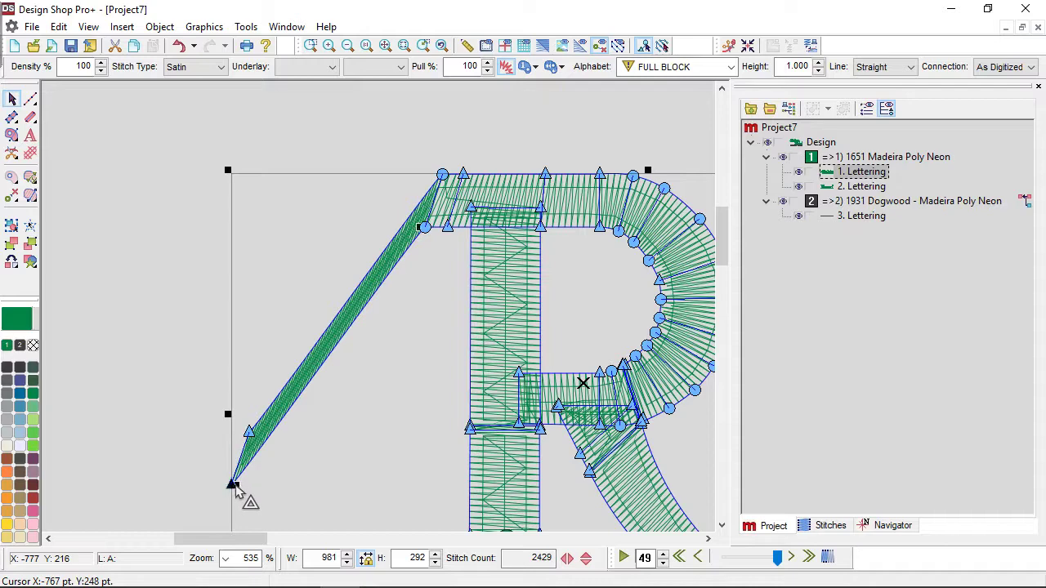
{"action": "left_click_drag", "start_coordinate": [232, 486], "coordinate": [260, 423]}
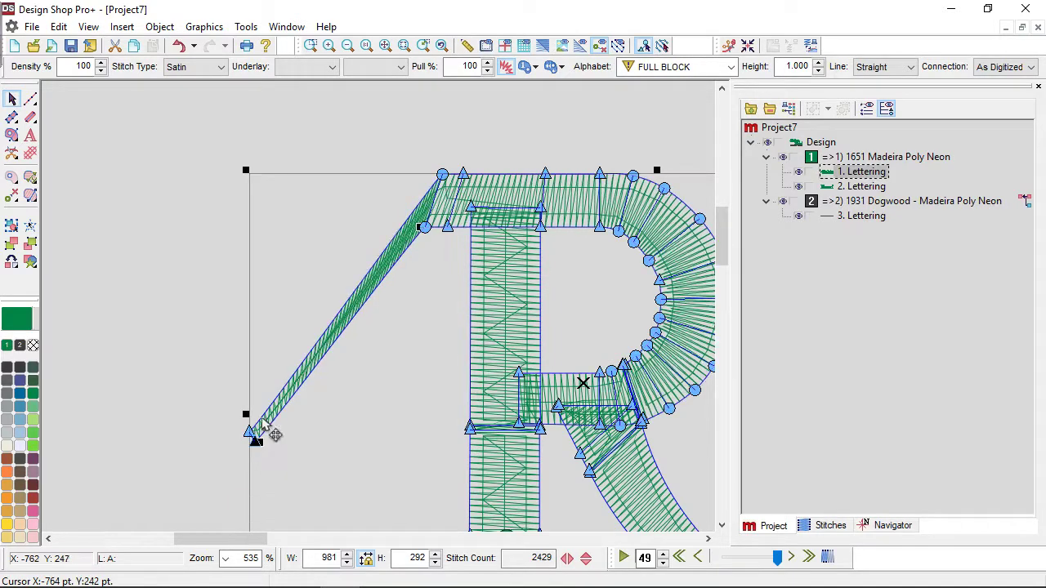
- Bend the diagonal stroke into an arc sweeping left and down from the R
{"action": "left_click", "coordinate": [439, 178]}
{"action": "left_click_drag", "start_coordinate": [434, 184], "coordinate": [319, 249]}
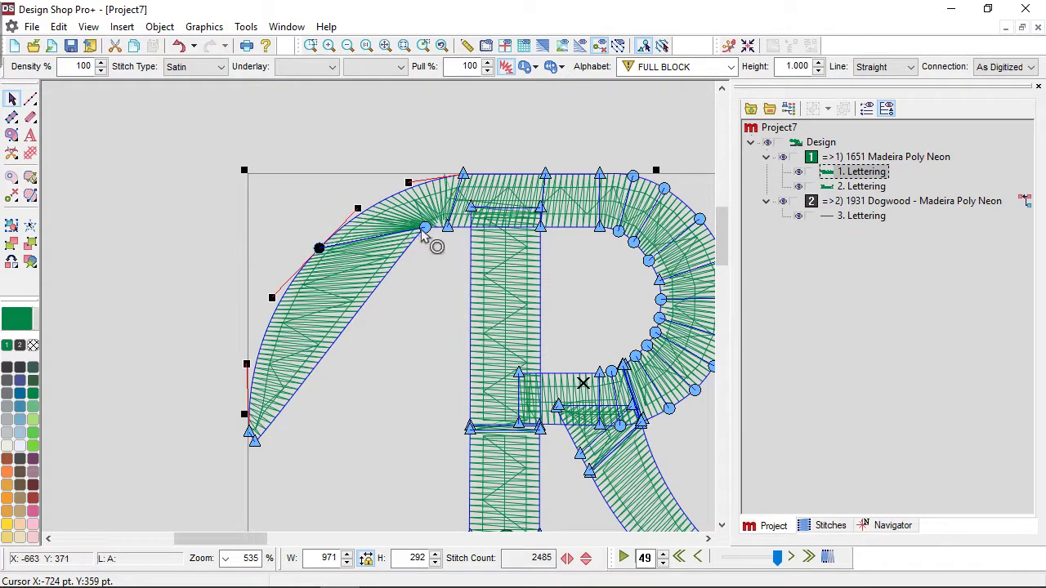
{"action": "left_click", "coordinate": [425, 229]}
{"action": "mouse_move", "coordinate": [424, 231]}
{"action": "left_mouse_down"}
{"action": "mouse_move", "coordinate": [405, 274]}
{"action": "mouse_move", "coordinate": [355, 307]}
{"action": "mouse_move", "coordinate": [360, 275]}
{"action": "left_mouse_up"}
{"action": "scroll", "coordinate": [390, 345], "scroll_direction": "down", "scroll_amount": 2}
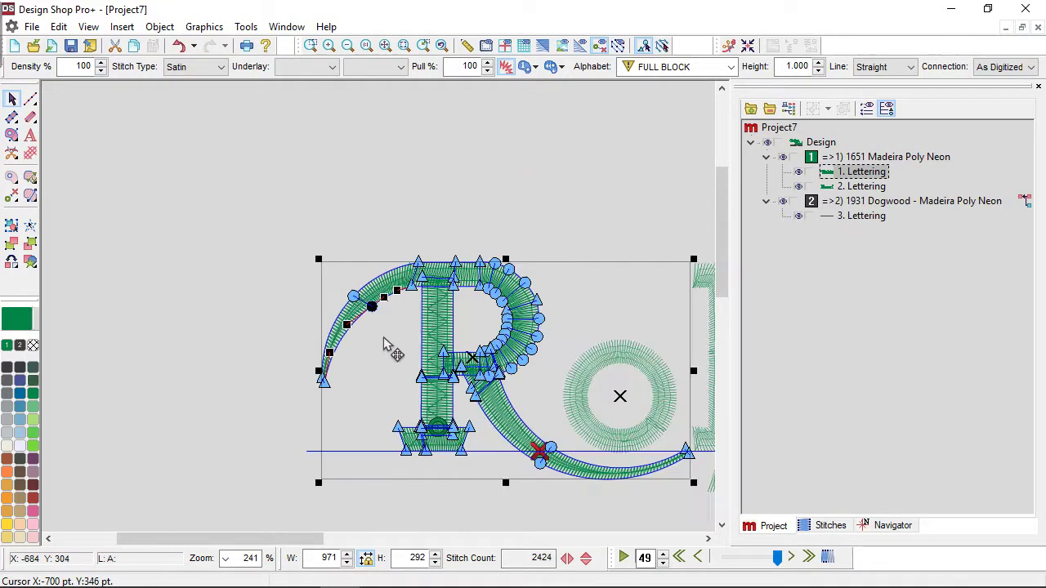
{"action": "scroll", "coordinate": [394, 350], "scroll_direction": "down", "scroll_amount": 1}
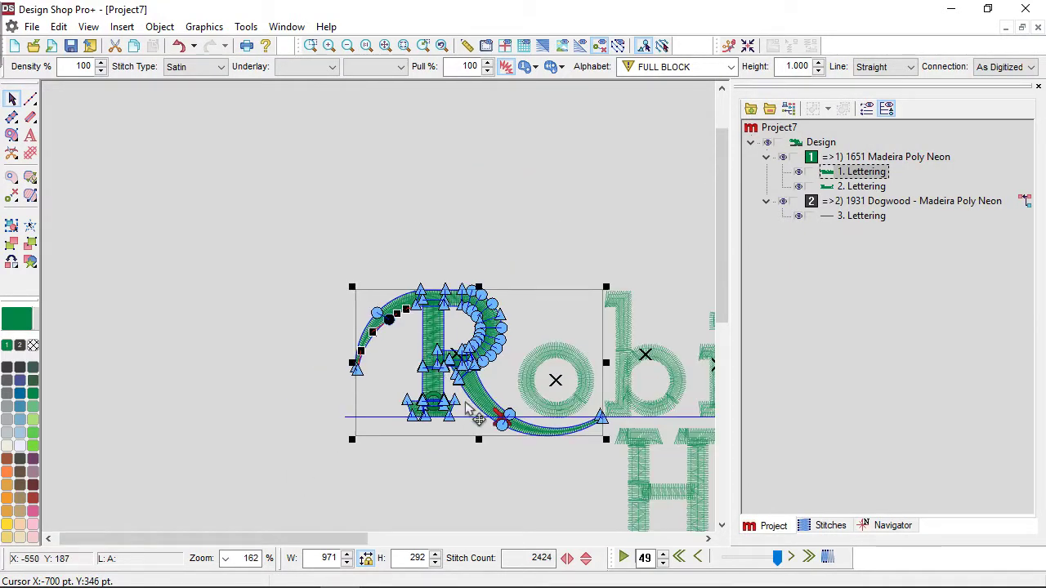
- Deselect the R and zoom out to review the finished Robin Hood Bank & Trust logo
{"action": "left_click", "coordinate": [545, 236]}
{"action": "scroll", "coordinate": [506, 347], "scroll_direction": "down", "scroll_amount": 2}
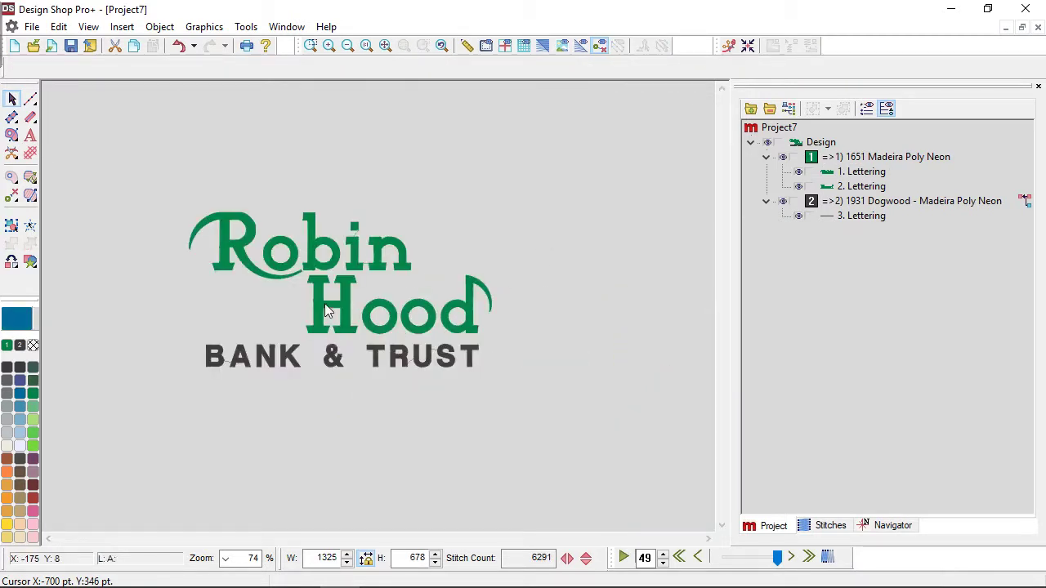
{"action": "scroll", "coordinate": [334, 283], "scroll_direction": "up", "scroll_amount": 1}
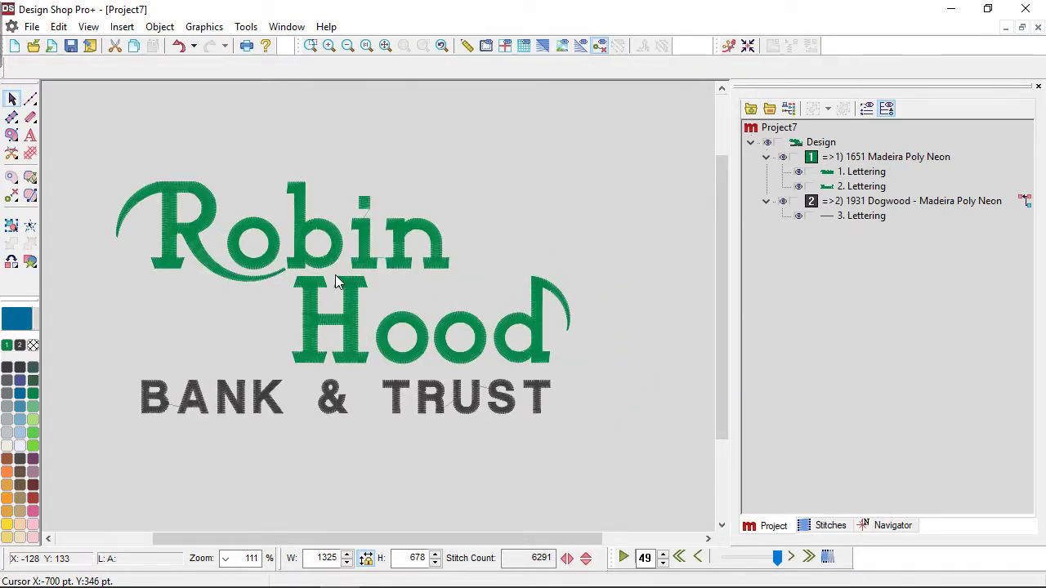